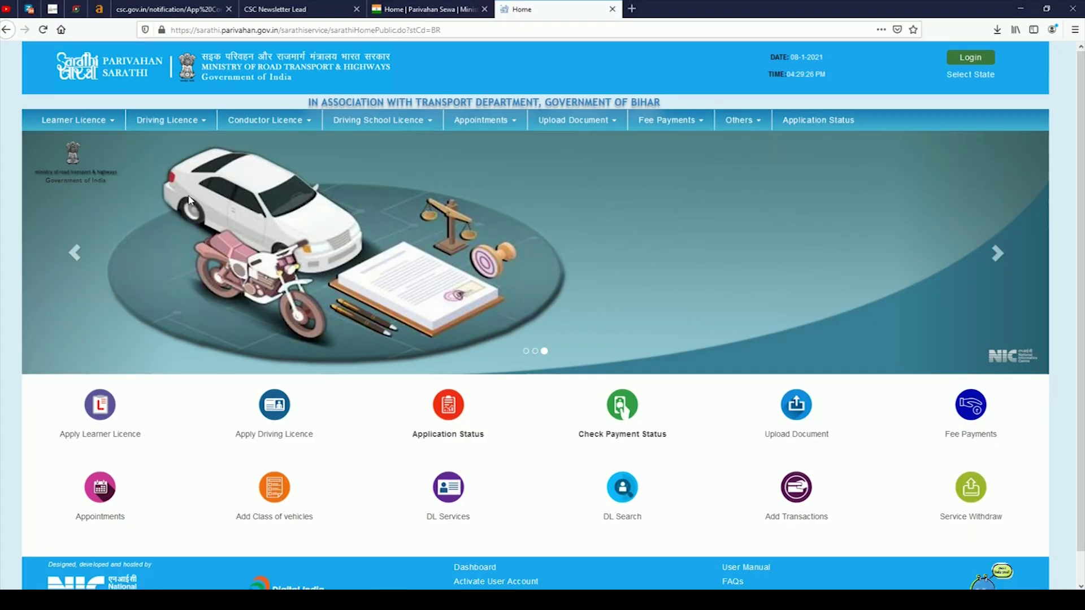
Open Print Driving Licence in a new tab and note its Application Number requirement.
left_click(168, 120)
right_click(175, 195)
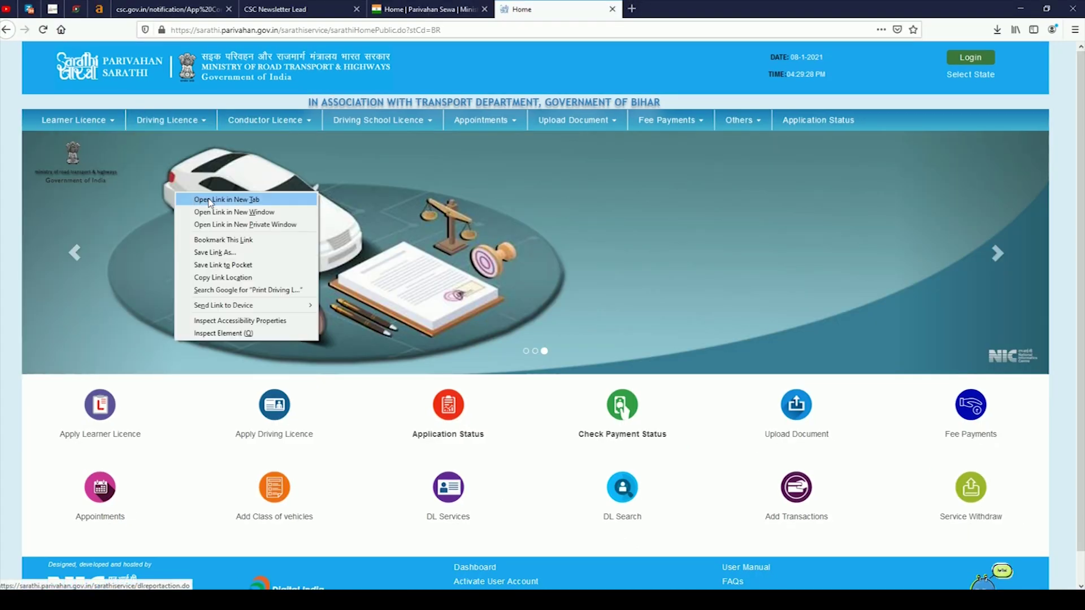
left_click(206, 203)
left_click(656, 9)
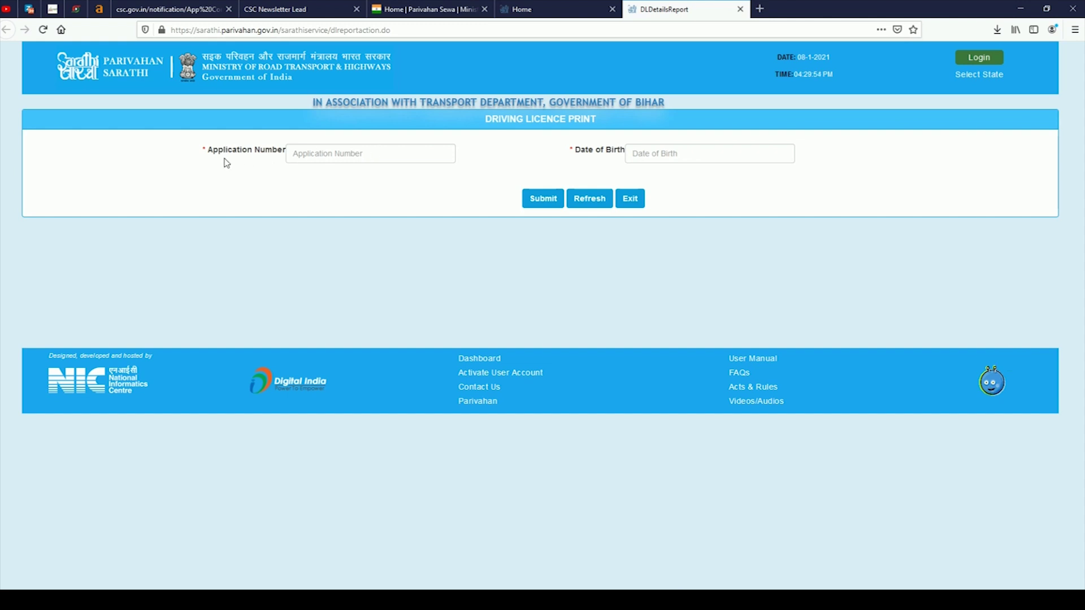
left_click_drag(212, 151, 274, 153)
Return to the Sarathi home tab and open Others > Find Application Number.
left_click(584, 8)
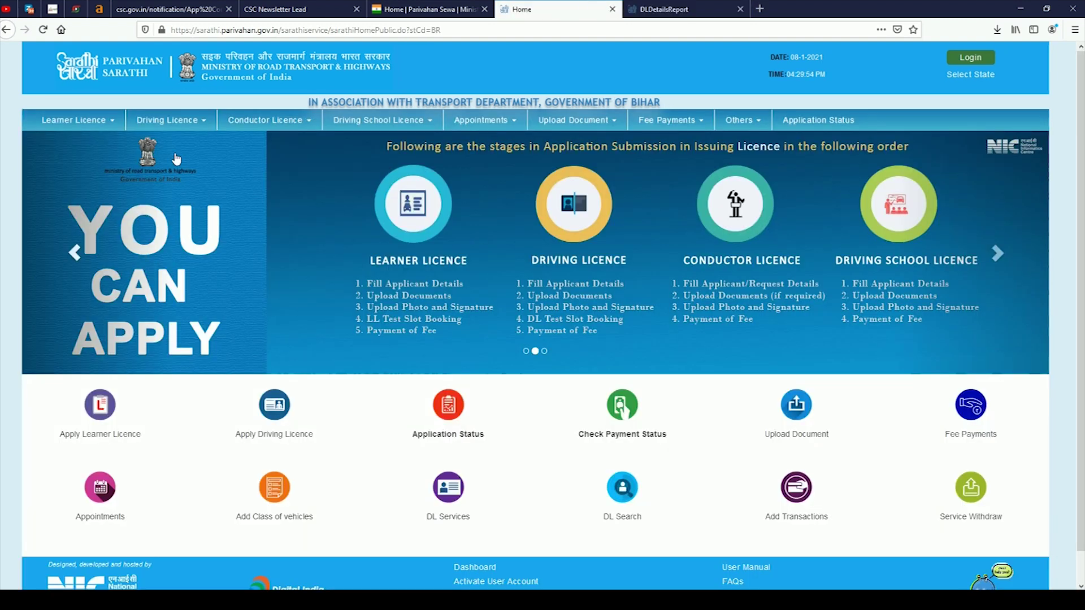
mouse_move(216, 132)
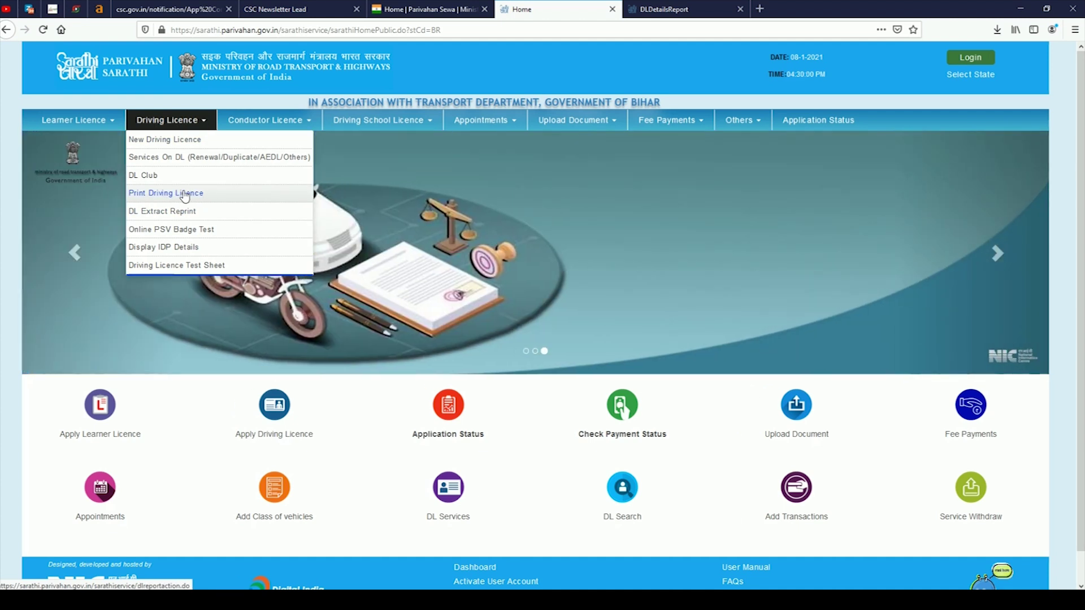
left_click(680, 6)
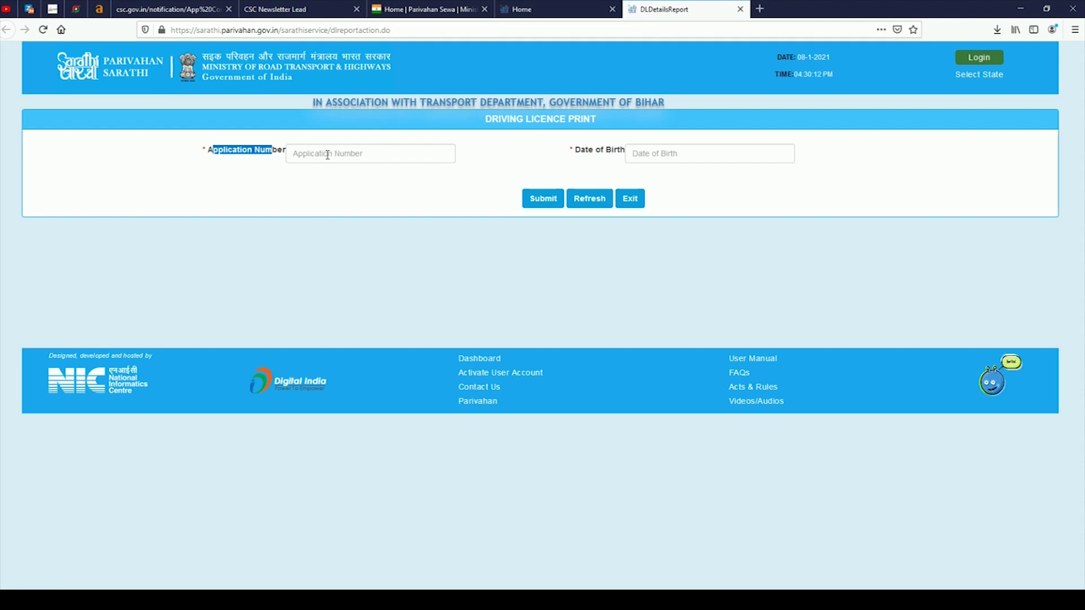
left_click(518, 9)
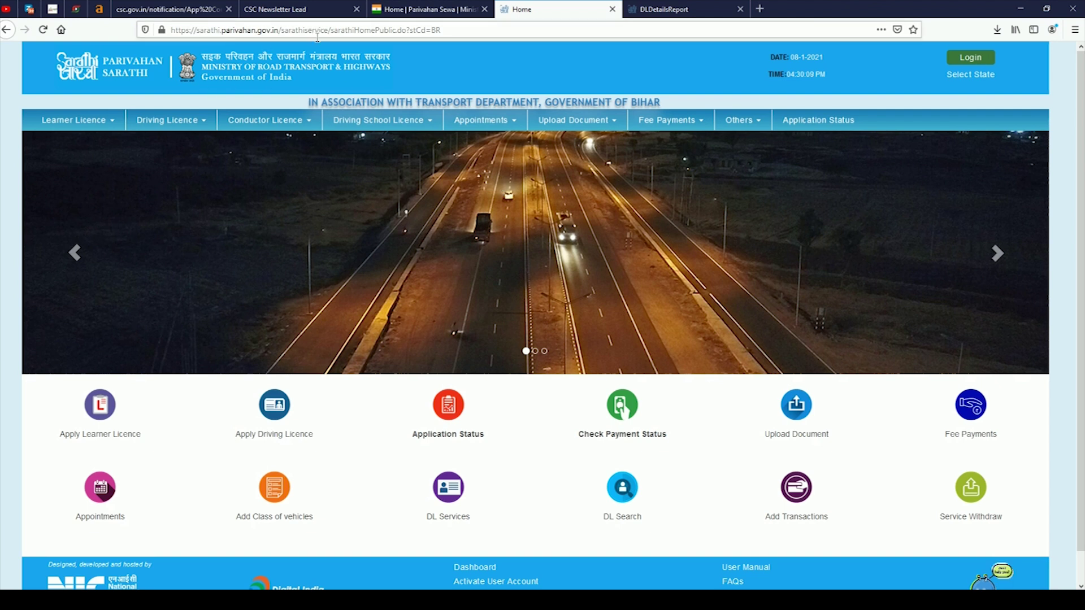
mouse_move(735, 127)
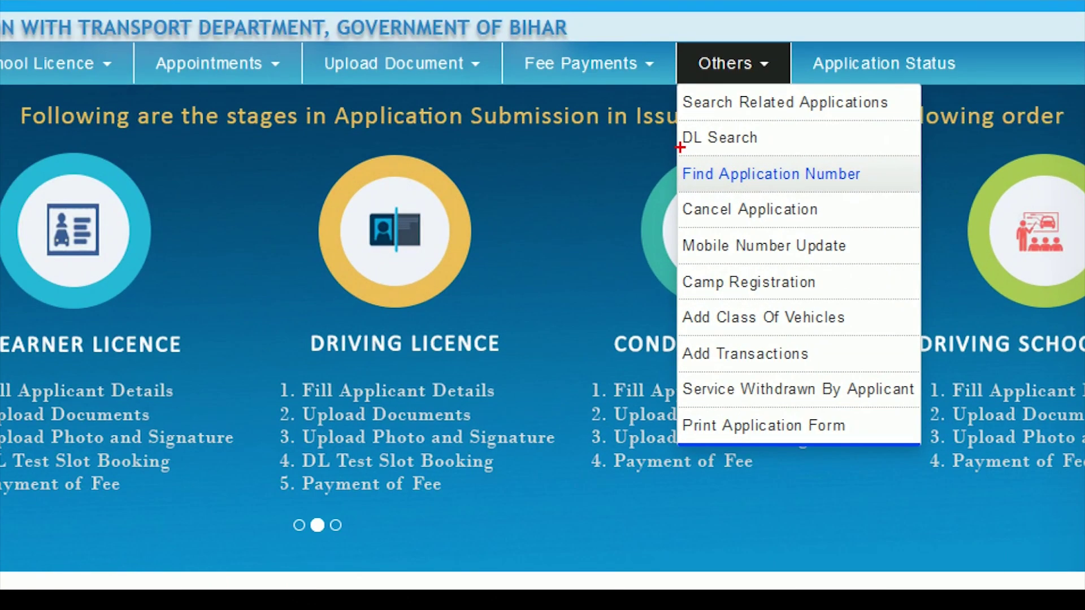
left_click_drag(661, 150, 904, 196)
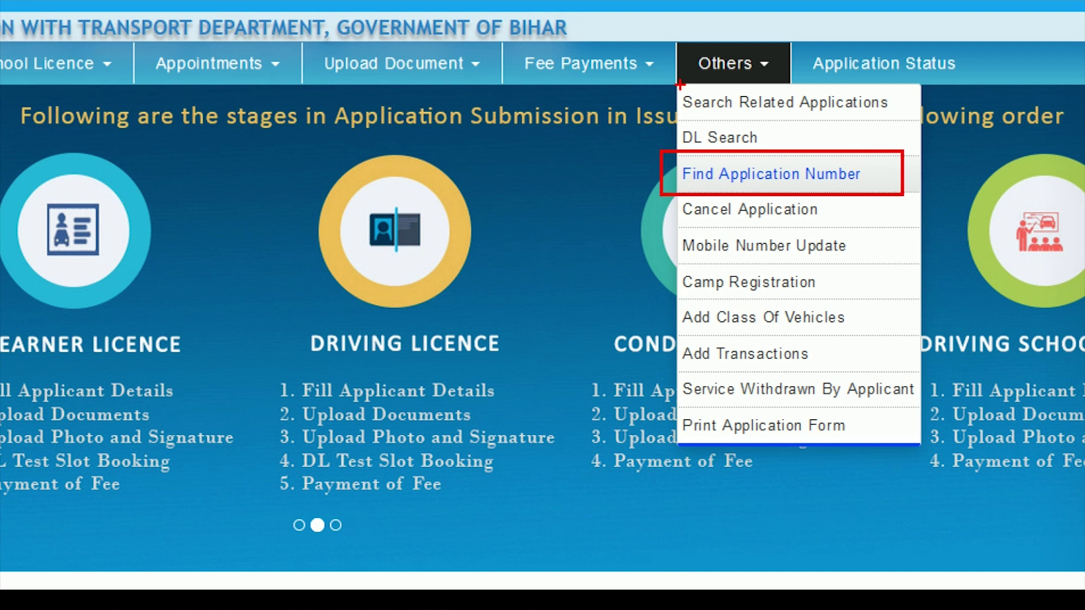
left_click_drag(672, 45, 826, 80)
left_click_drag(685, 184, 528, 362)
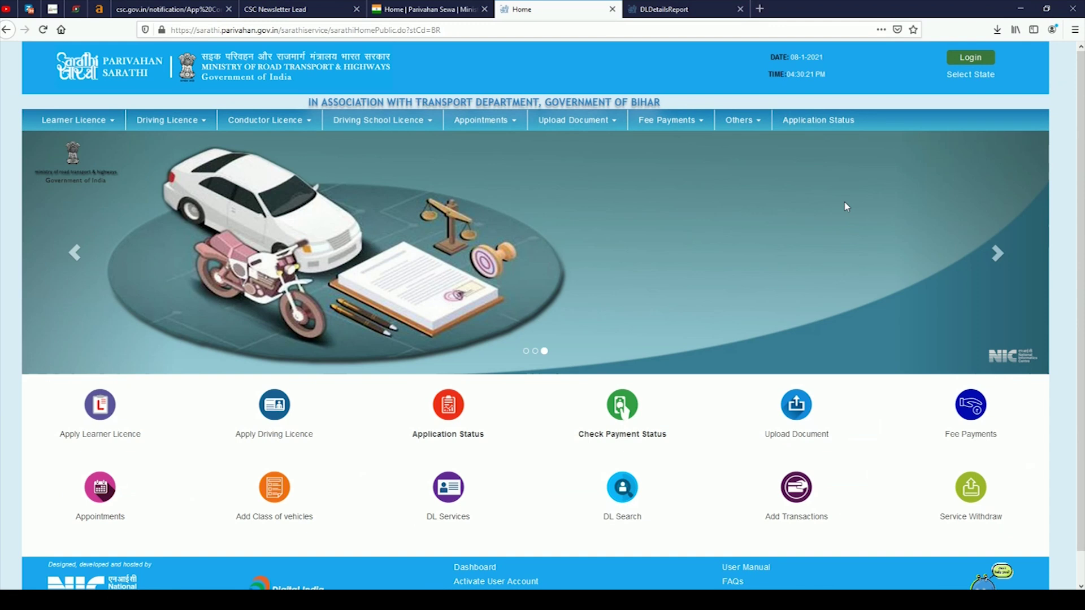
left_click(742, 119)
left_click(752, 177)
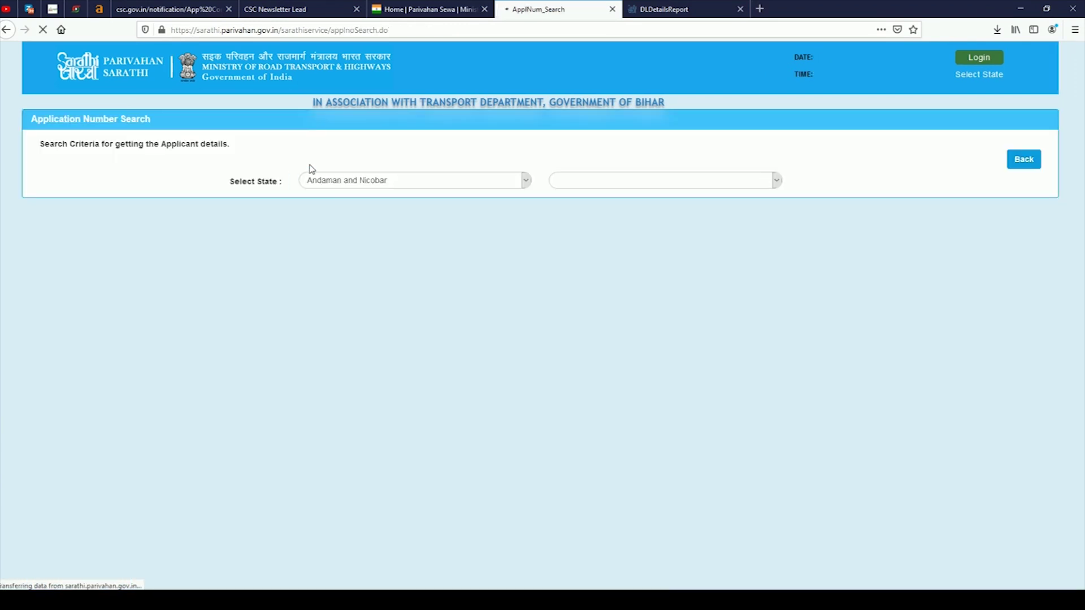
Choose Bihar as the state and DTO, SAMASTIPUR (BR33) as the RTO.
left_click(412, 181)
left_click(356, 270)
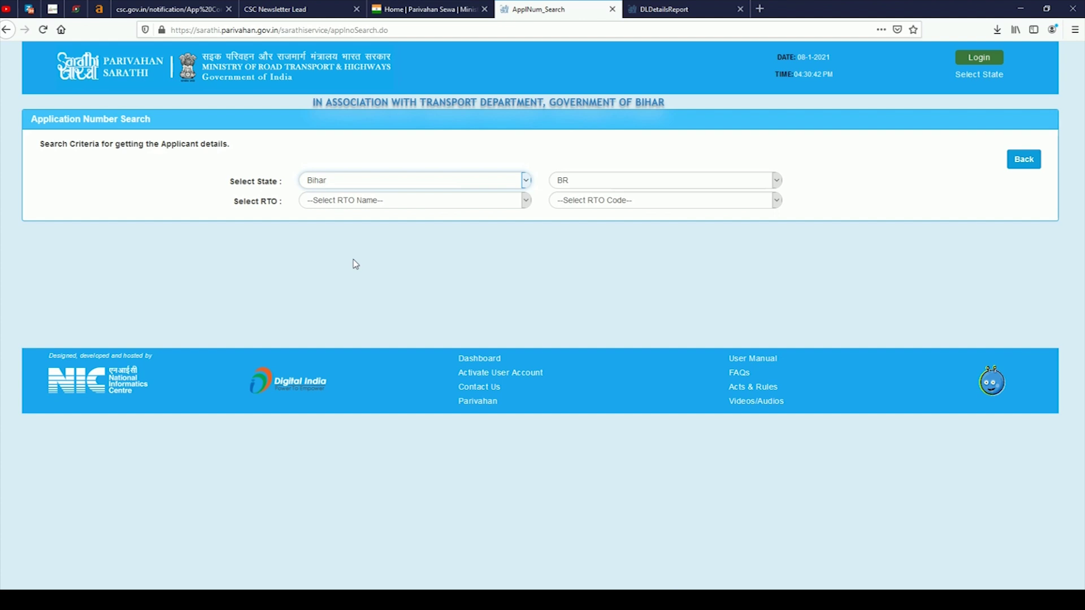
left_click(446, 201)
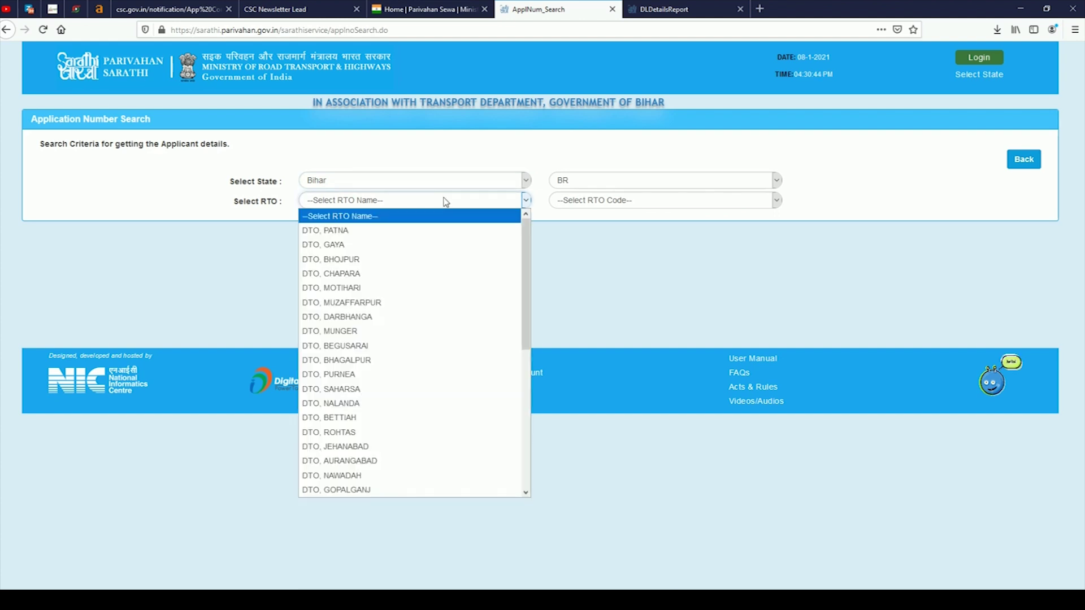
scroll(450, 384, "down", 3)
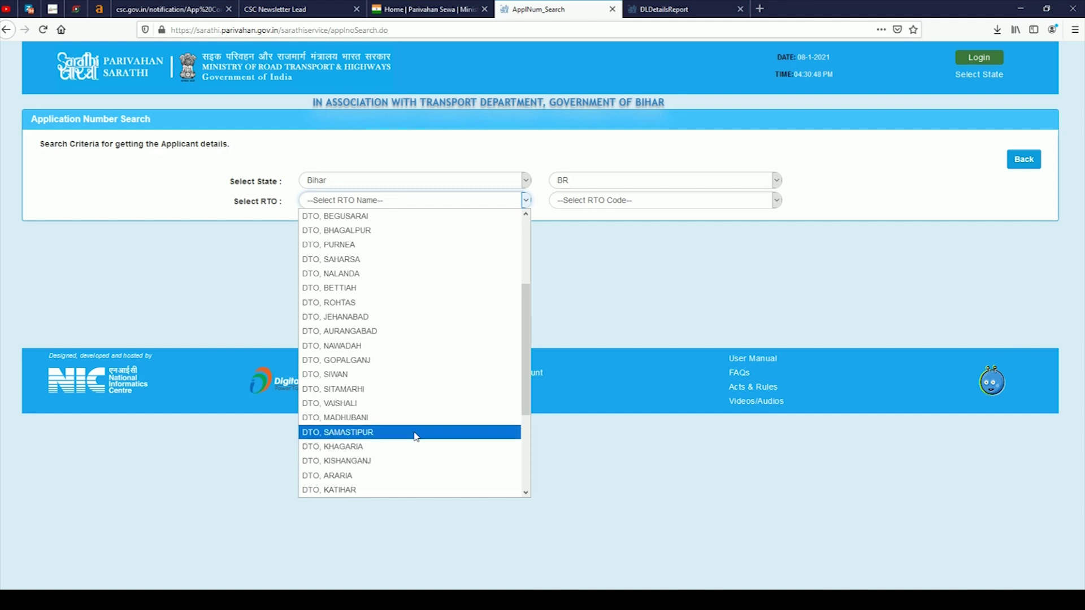
left_click(416, 434)
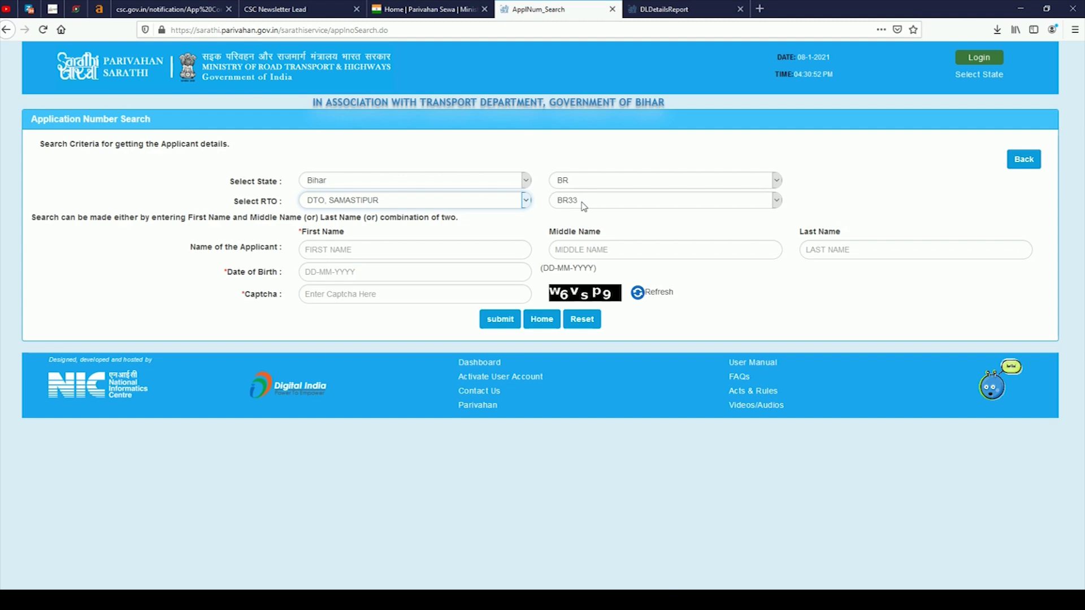
left_click(365, 245)
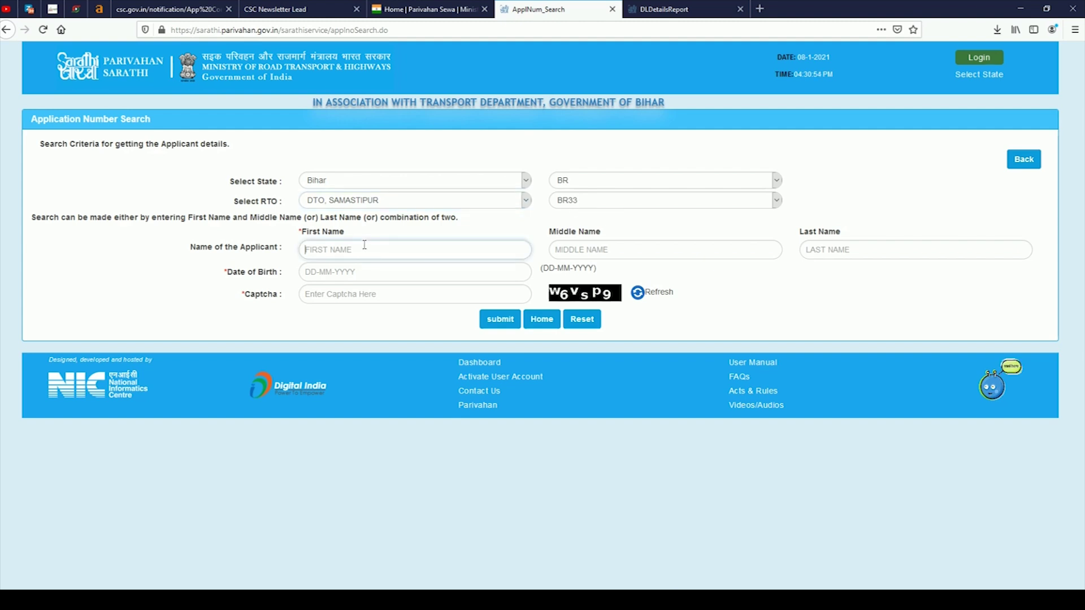
Enter the applicant's first name, middle name and date of birth in the search form.
type("A")
left_click(578, 253)
type("KUMA")
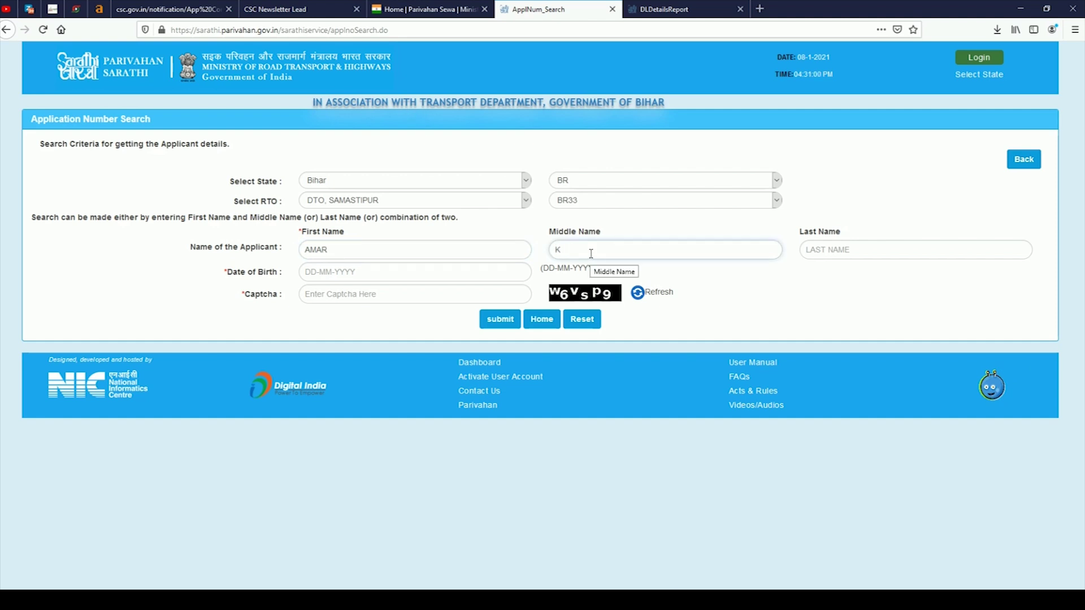
left_click(365, 273)
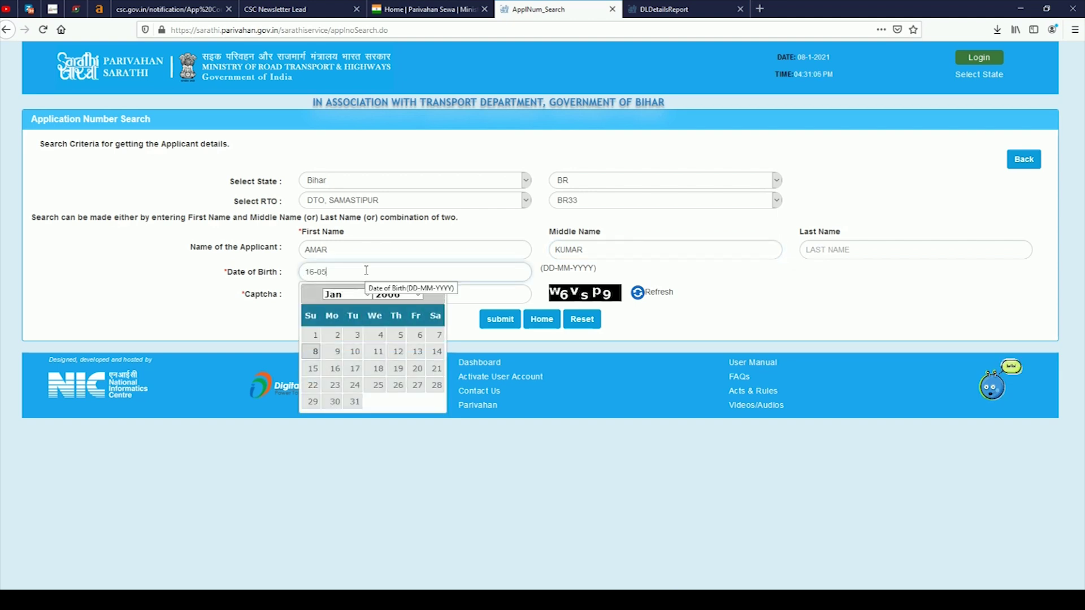
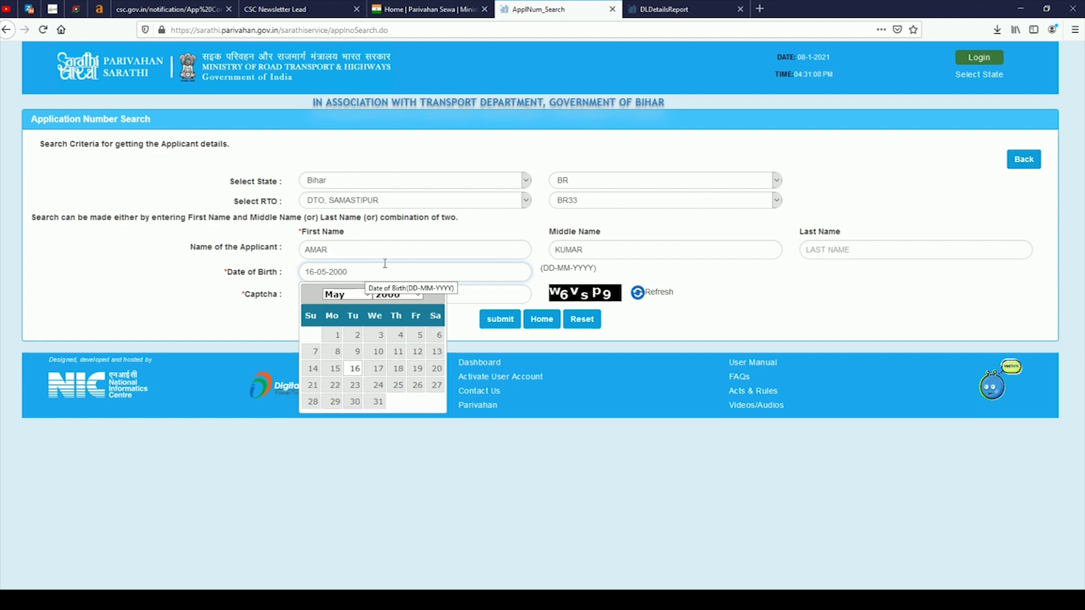
left_click(355, 368)
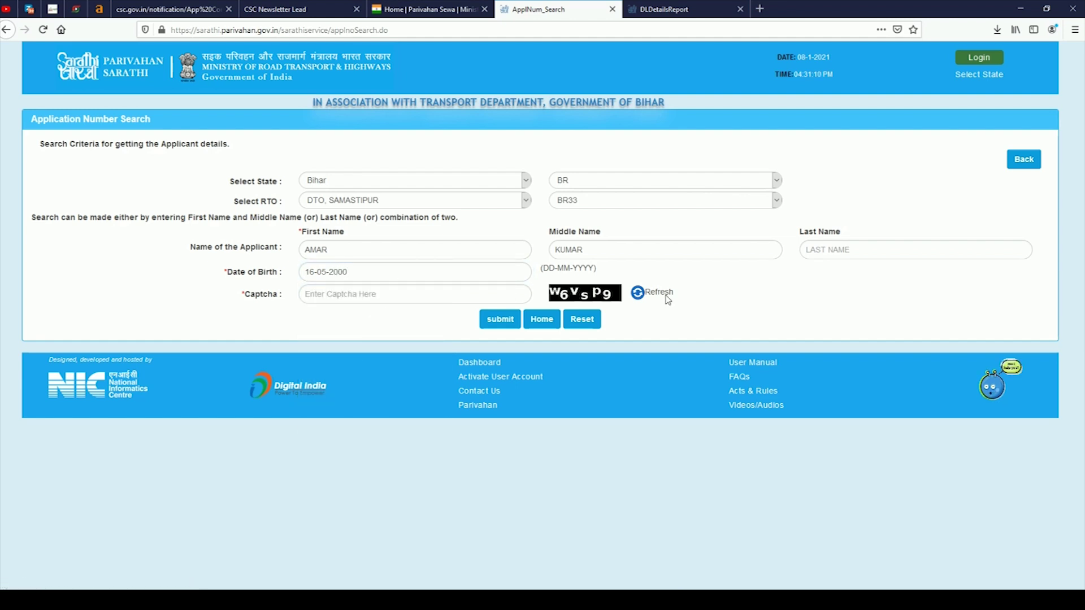
Enter the captcha and submit, retrying with a fresh captcha after the Invalid Captcha warning.
left_click(418, 286)
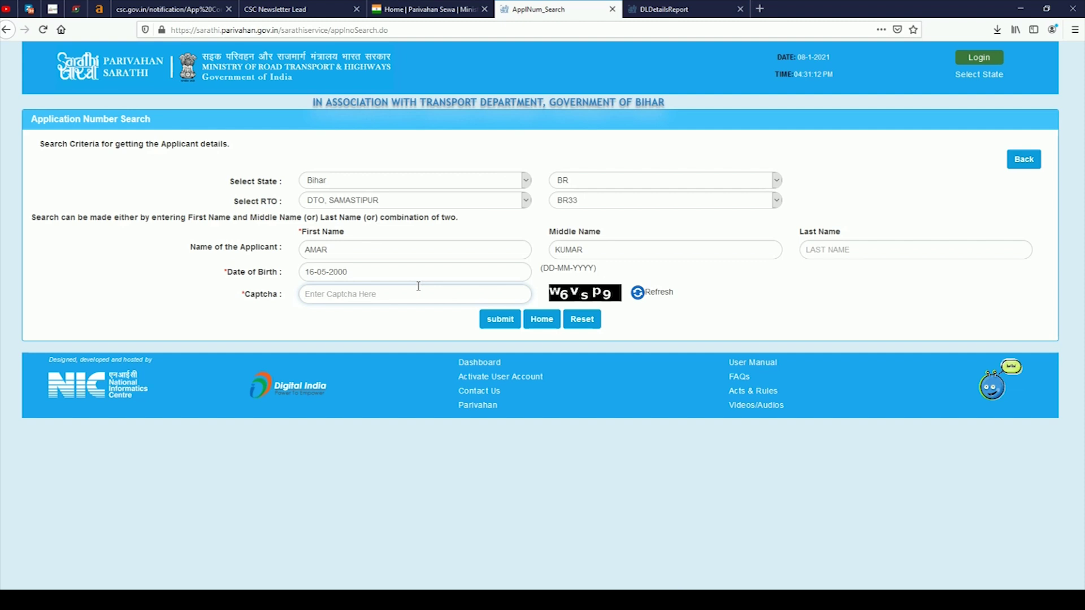
type("w")
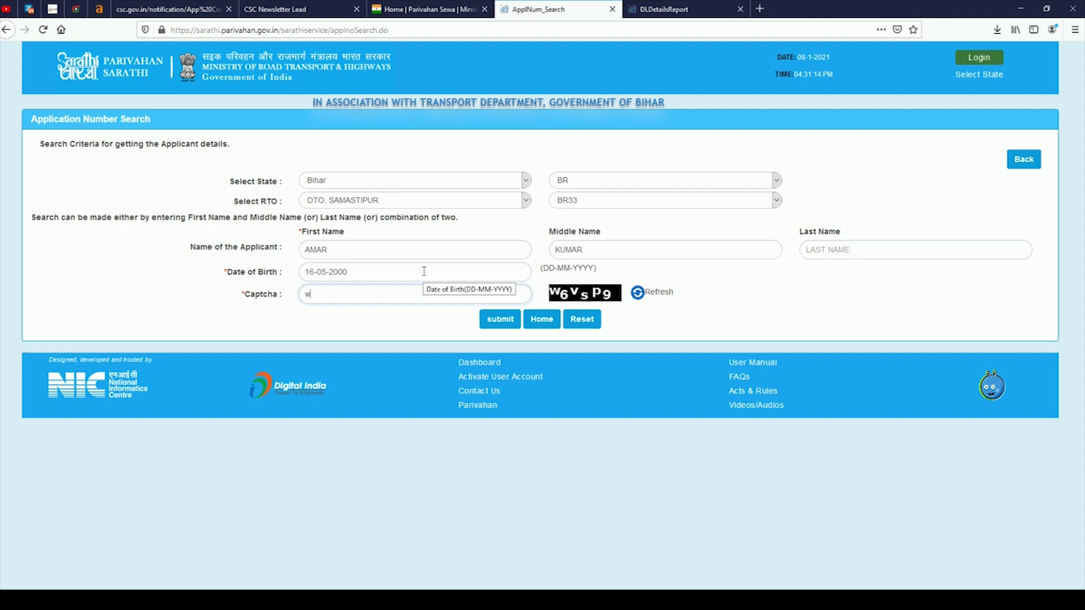
key("BackSpace")
type("W6Vsp9")
left_click(490, 320)
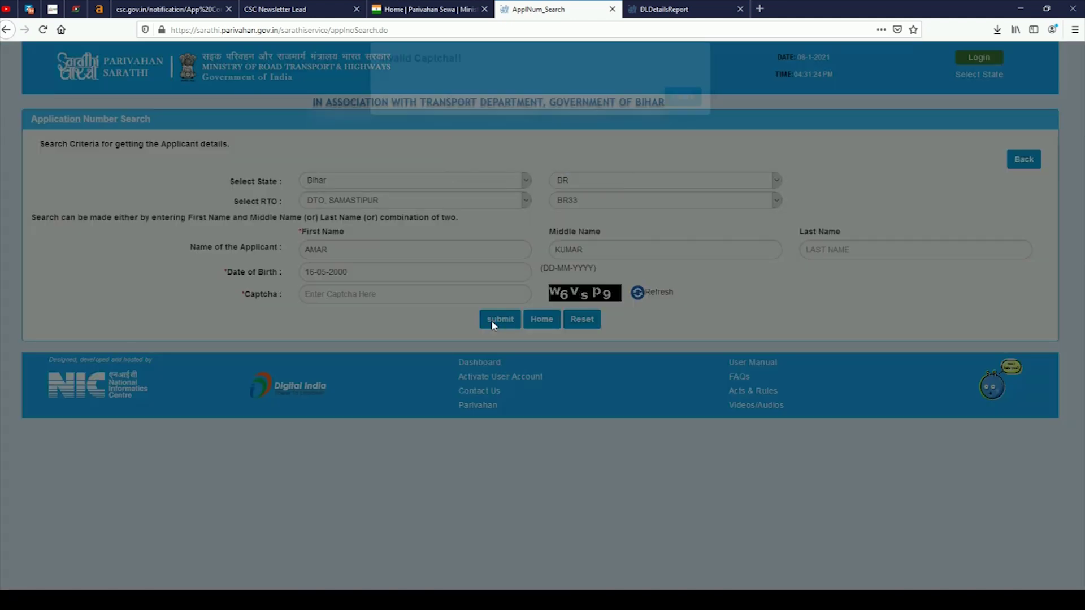
left_click(682, 113)
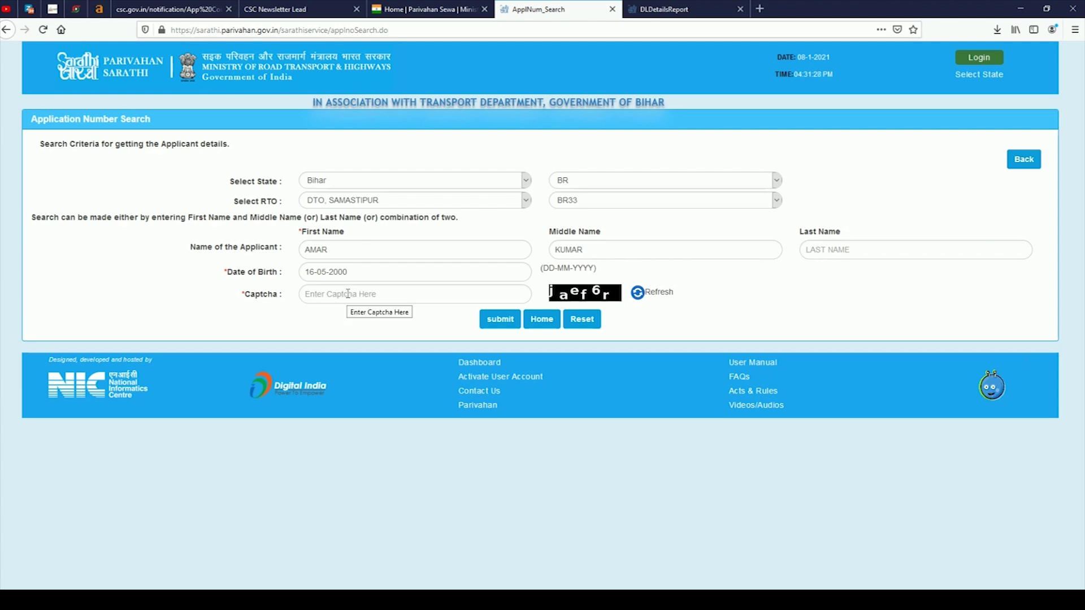
type("jaef6r")
left_click(500, 320)
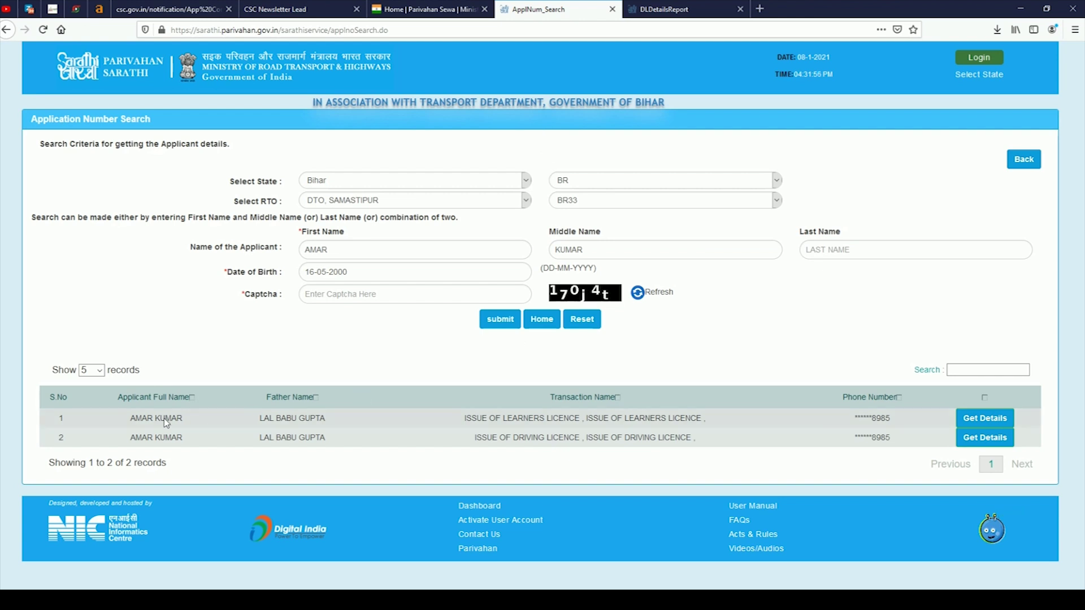
Review the two result rows and request details for the ISSUE OF DRIVING LICENCE record.
left_click_drag(136, 418, 177, 419)
left_click_drag(259, 419, 333, 420)
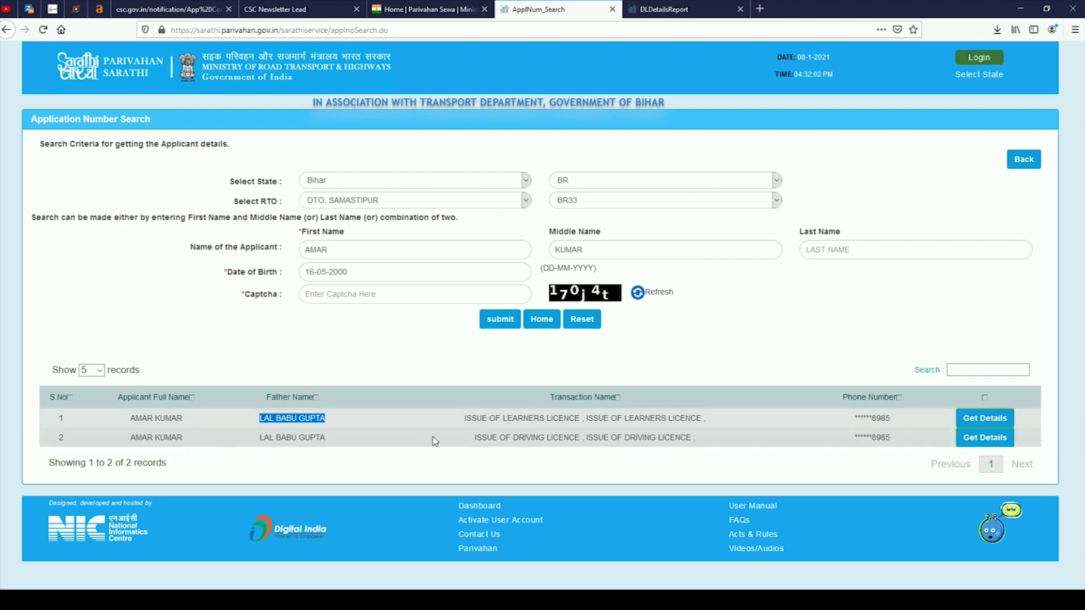
left_click_drag(463, 419, 709, 426)
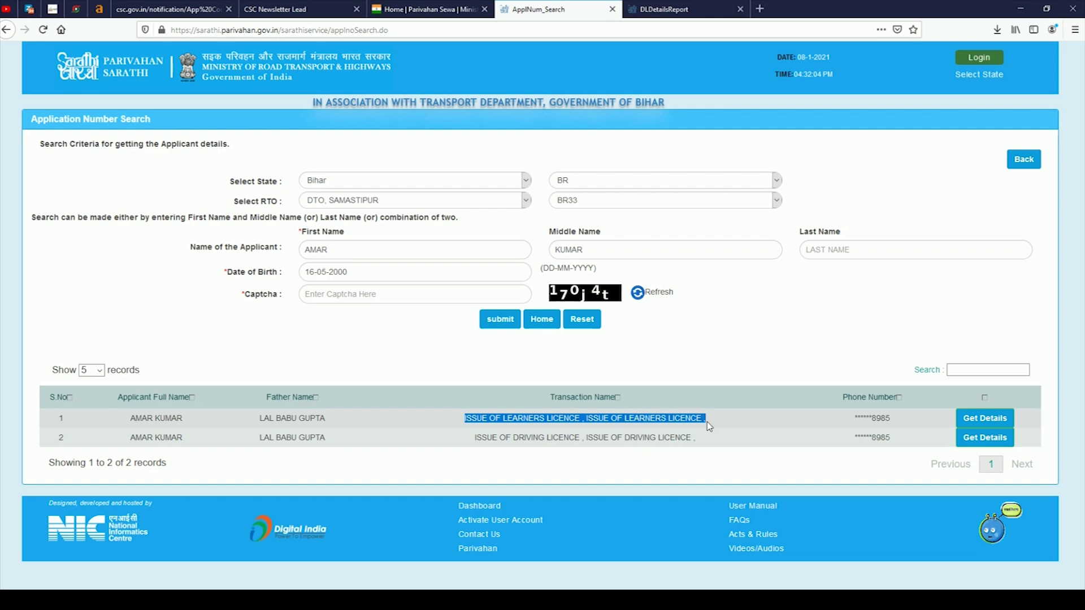
left_click_drag(464, 437, 556, 509)
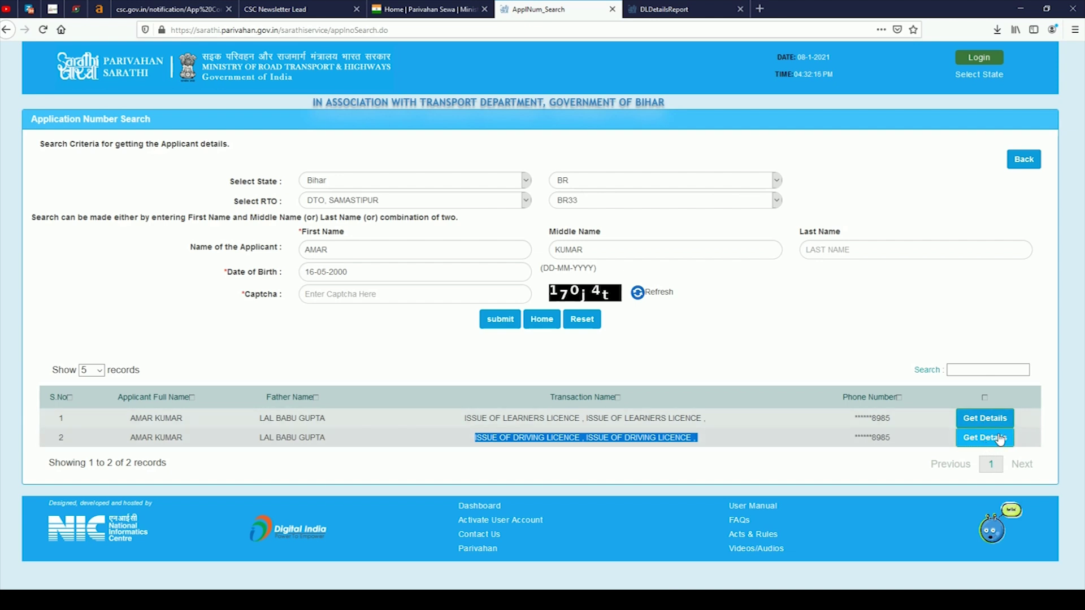
left_click(891, 445)
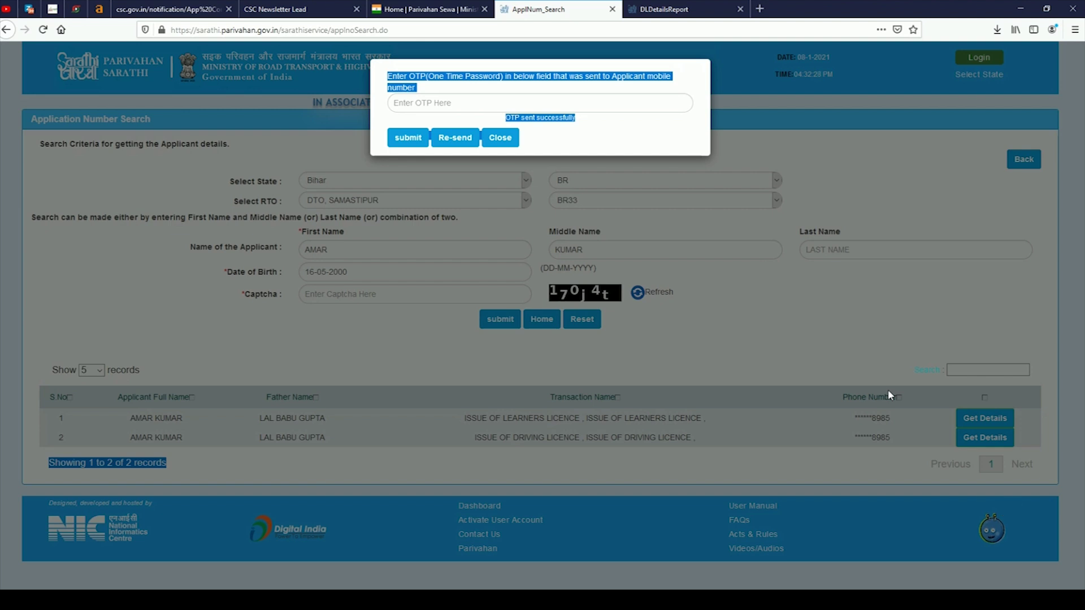
Enter the one-time password sent to the applicant's mobile and submit it.
left_click(476, 103)
type("•••")
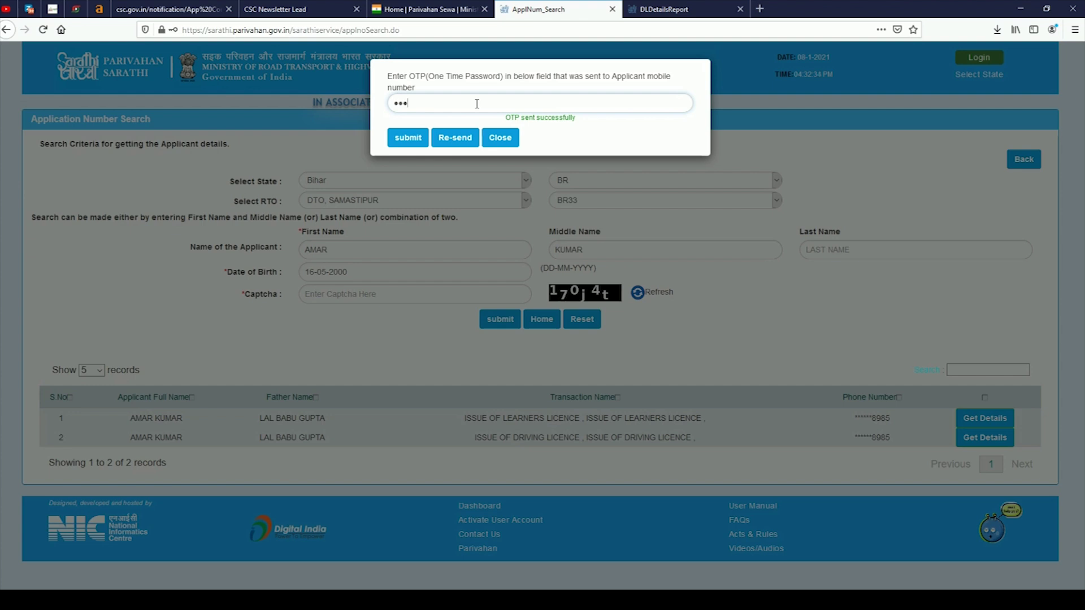
type("•••")
left_click(421, 138)
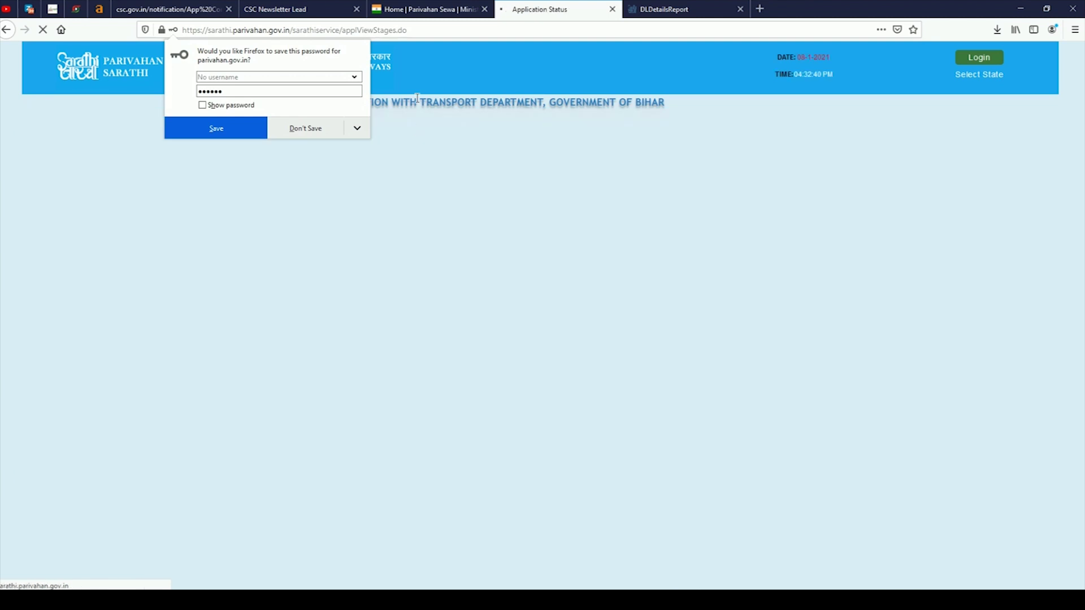
Decline saving the password and scroll through the Application Status details.
left_click(315, 132)
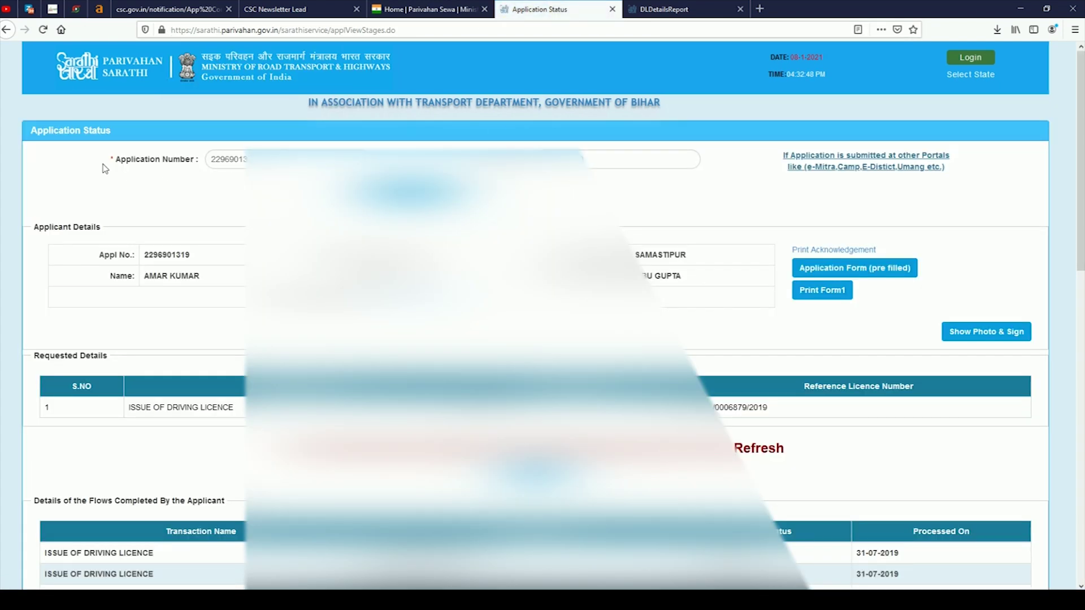
double_click(226, 161)
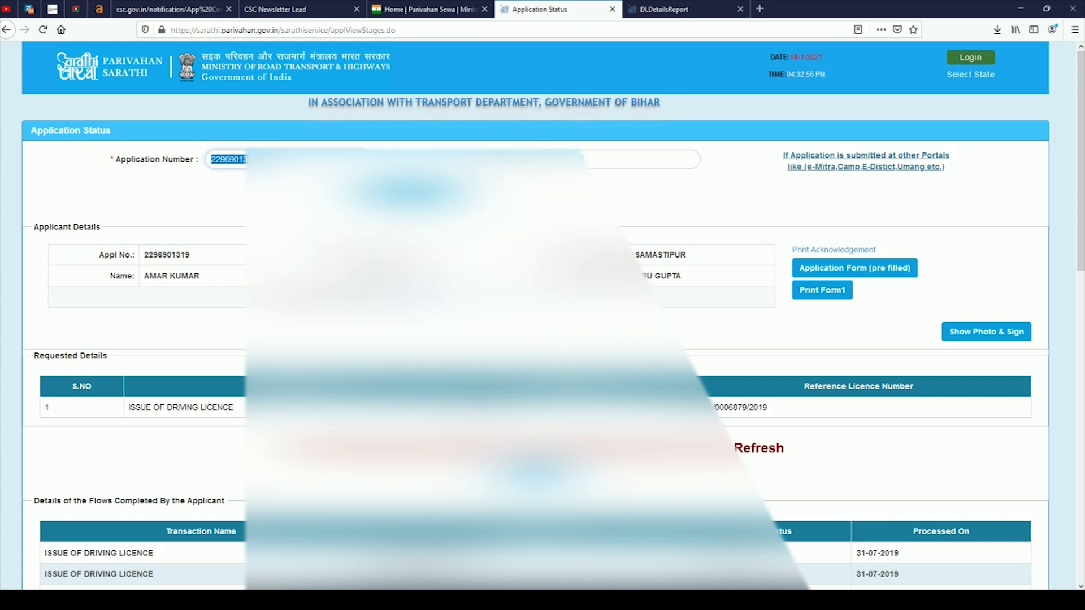
key("Tab")
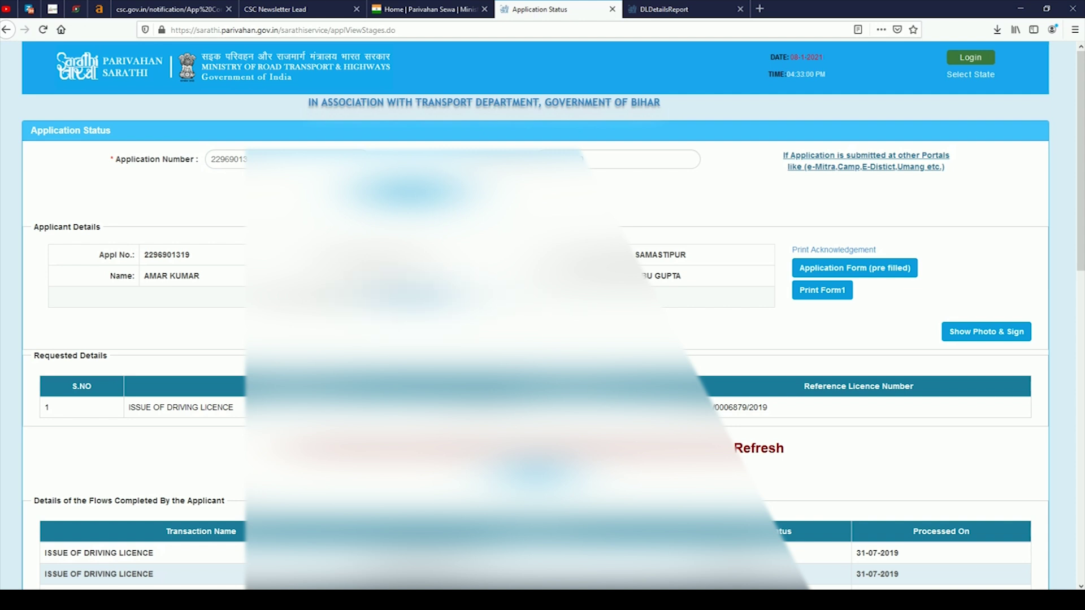
scroll(536, 317, "down", 4)
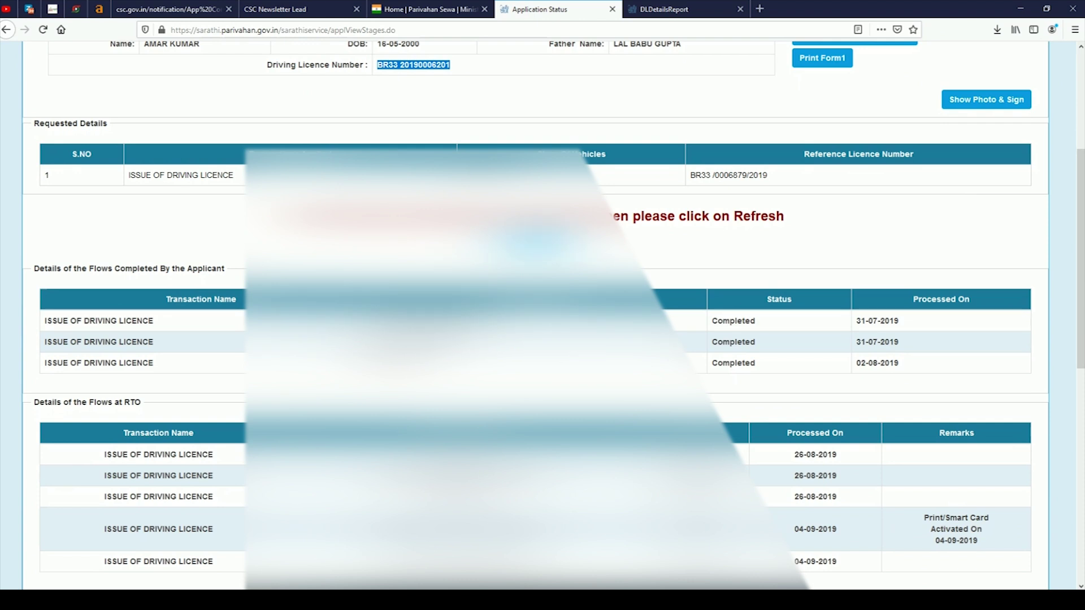
scroll(904, 317, "down", 4)
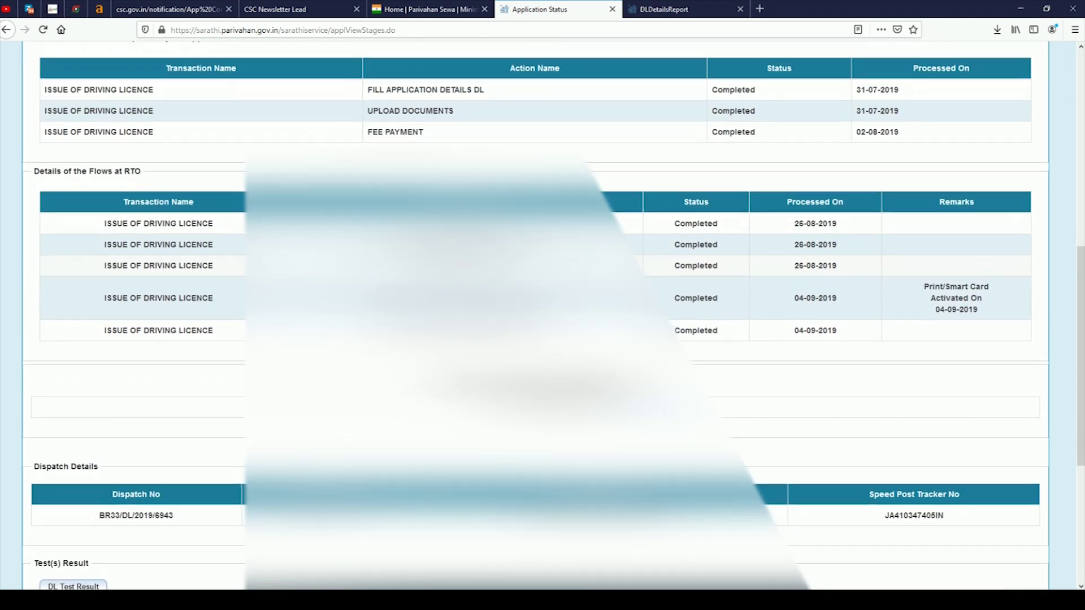
scroll(536, 316, "down", 5)
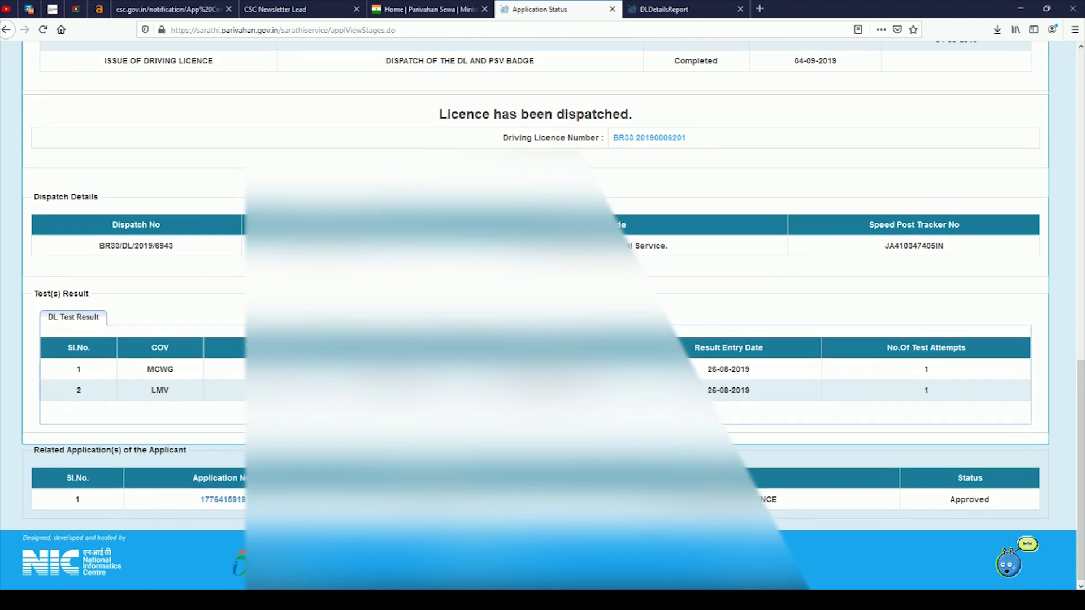
scroll(535, 316, "up", 2)
scroll(224, 202, "up", 7)
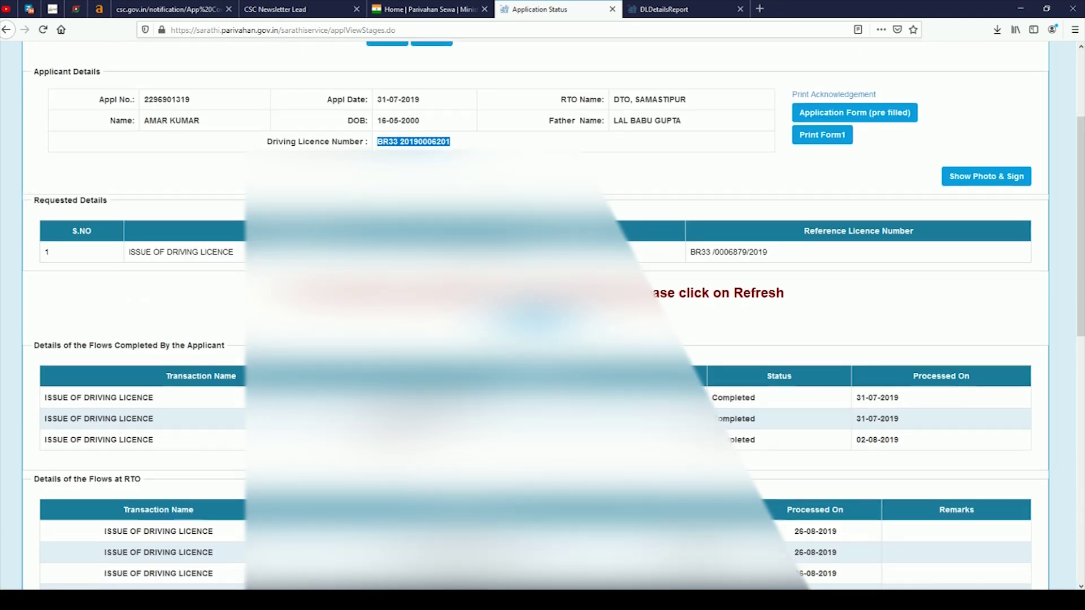
Select the application number on the status page and bring up its copy menu.
left_click_drag(254, 160, 182, 157)
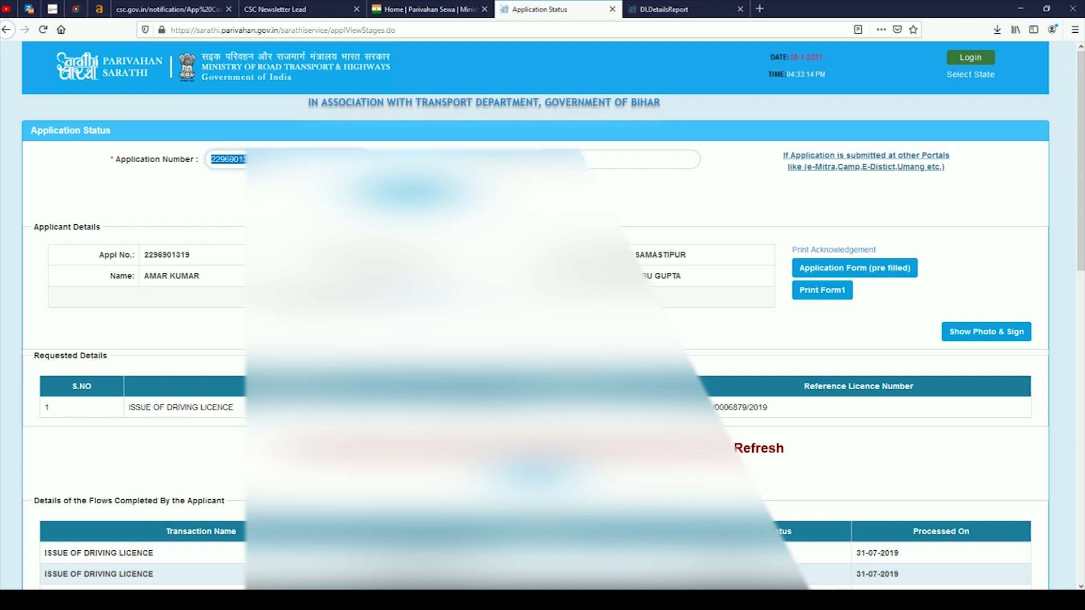
key("Tab")
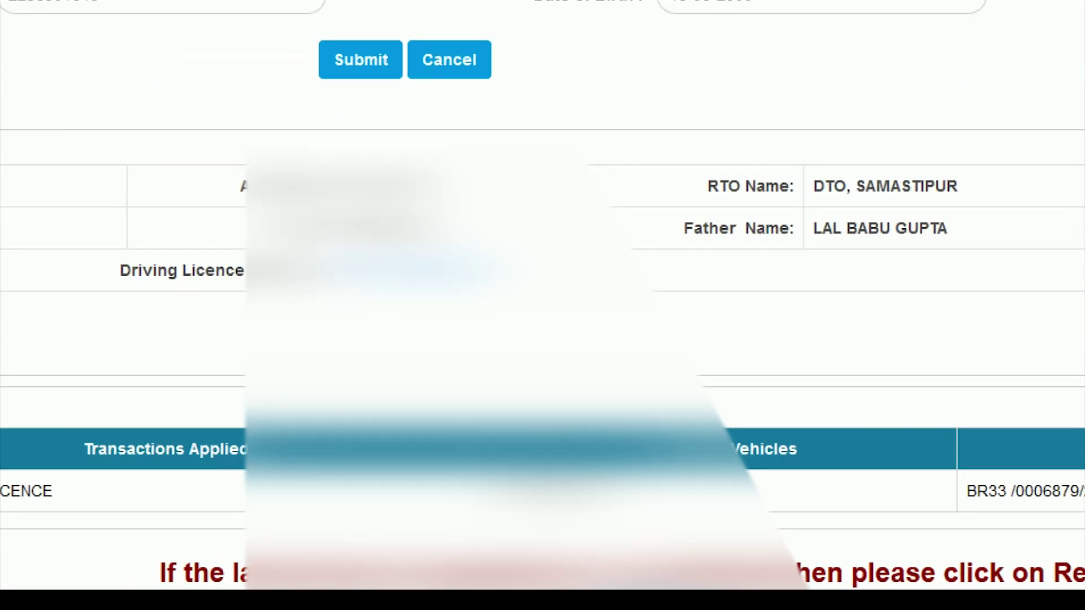
mouse_move(378, 287)
left_mouse_down()
mouse_move(469, 309)
mouse_move(545, 373)
left_mouse_up()
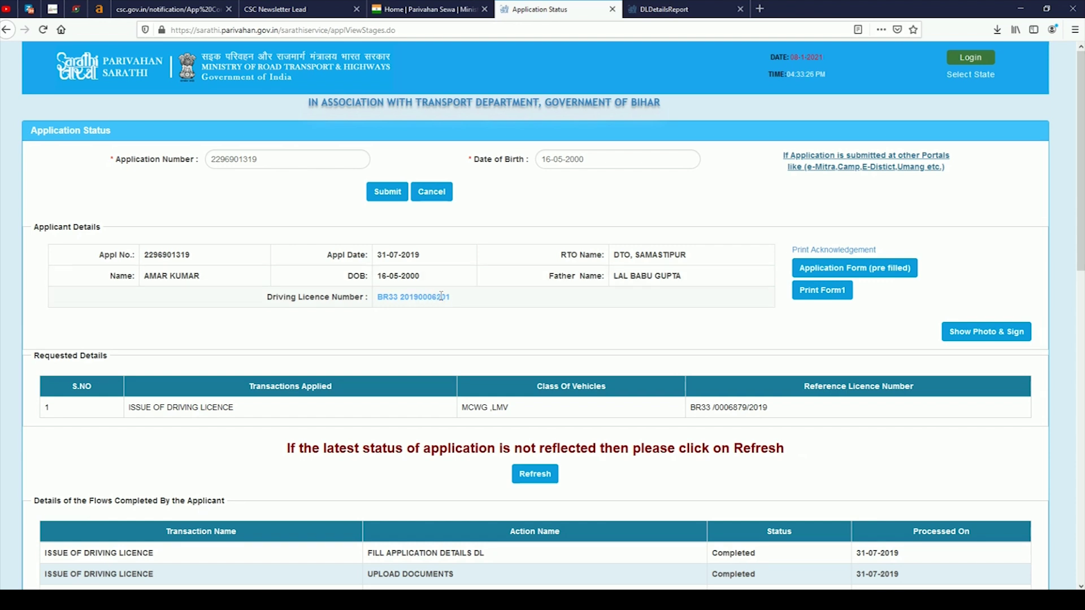
left_click_drag(213, 158, 273, 158)
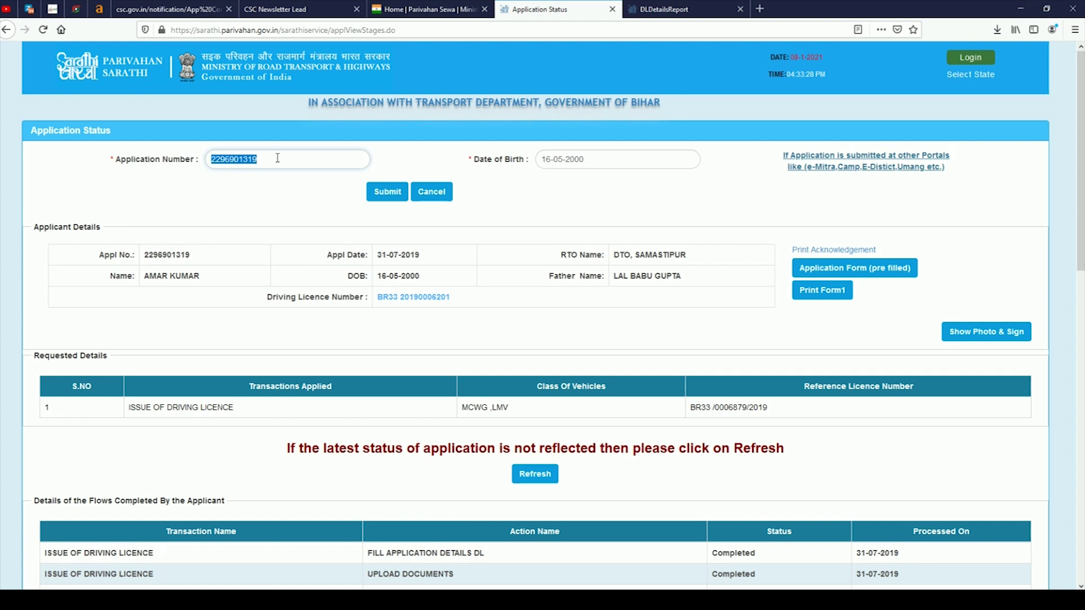
right_click(277, 159)
Copy the application number and move between the status page and the Driving Licence Print form.
left_click(289, 191)
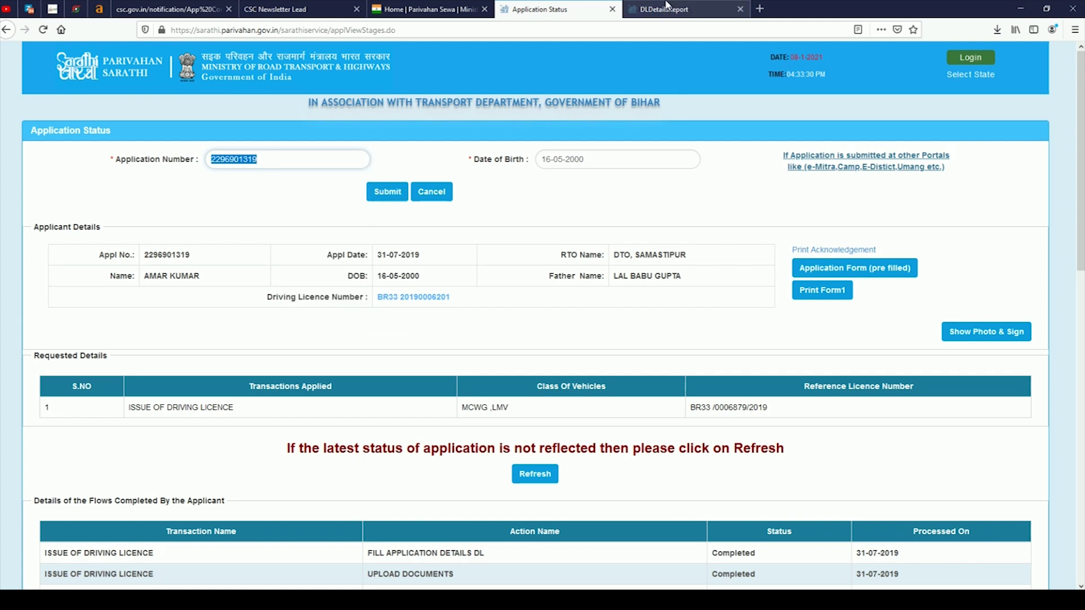
left_click(669, 9)
left_click(325, 160)
left_click(325, 158)
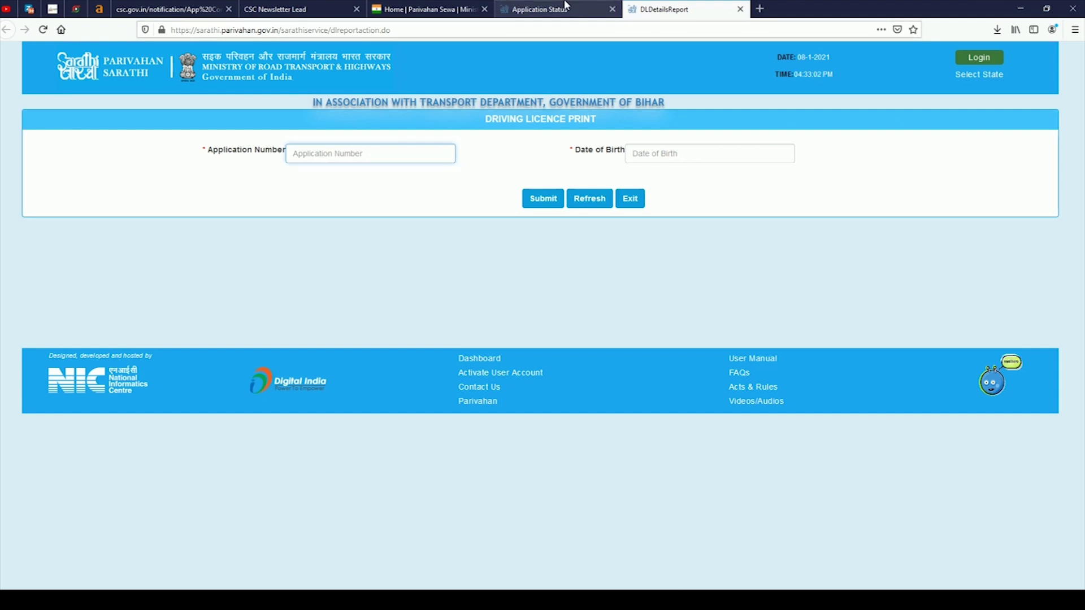
left_click(539, 9)
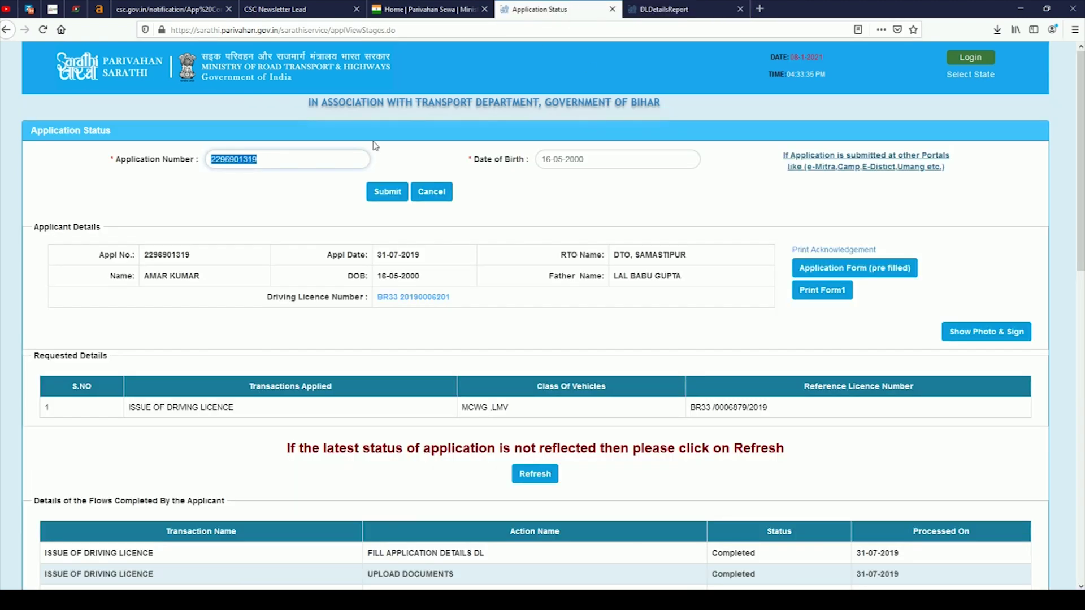
left_click(661, 4)
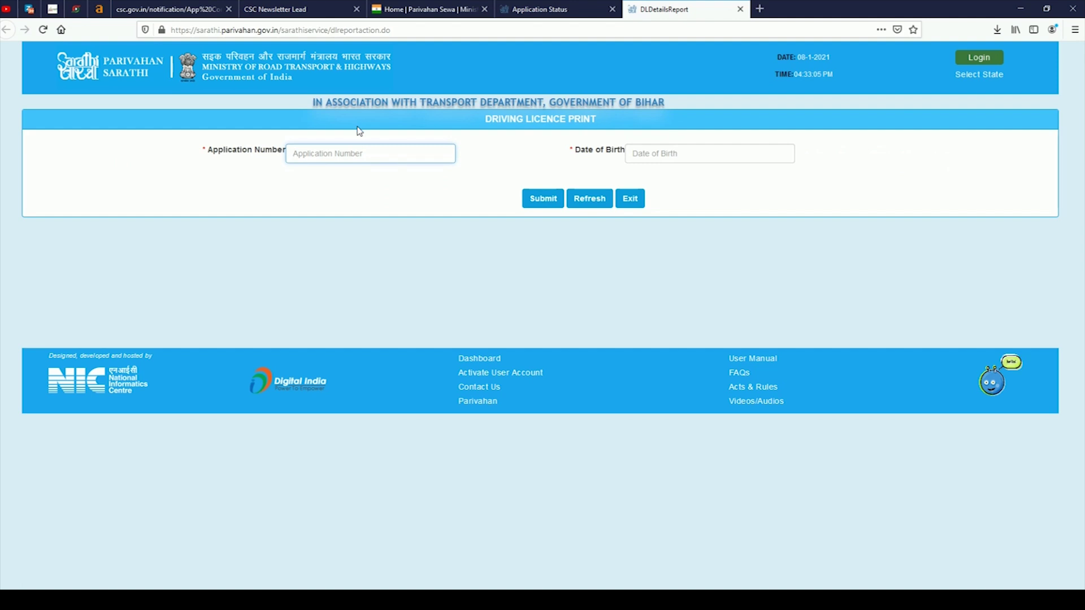
left_click(356, 148)
left_click(596, 5)
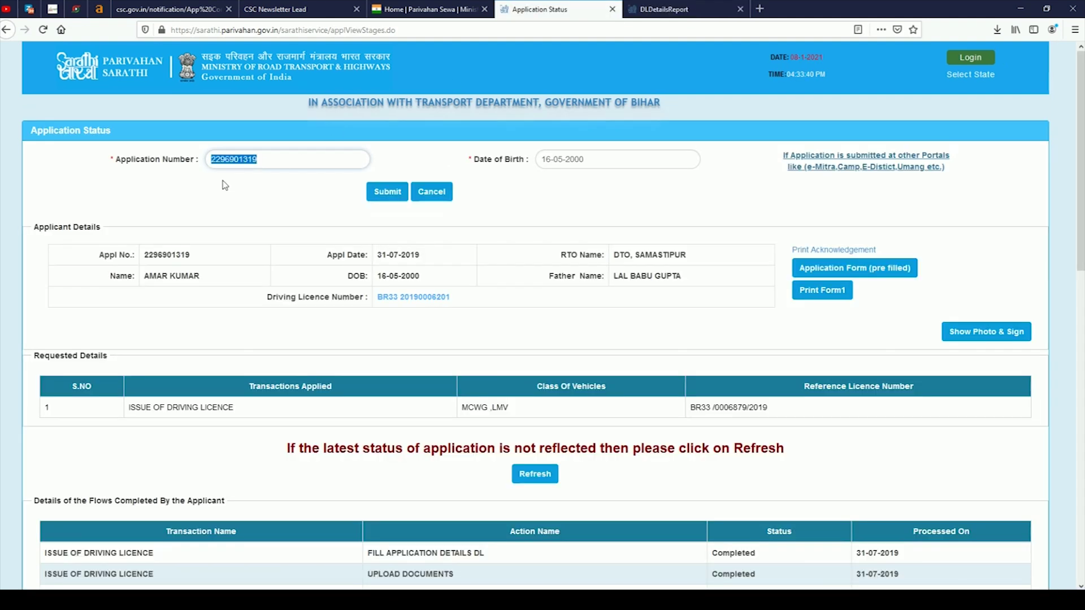
key("ctrl+Tab")
Fill in the application number and date of birth on the print form and submit.
left_click(362, 153)
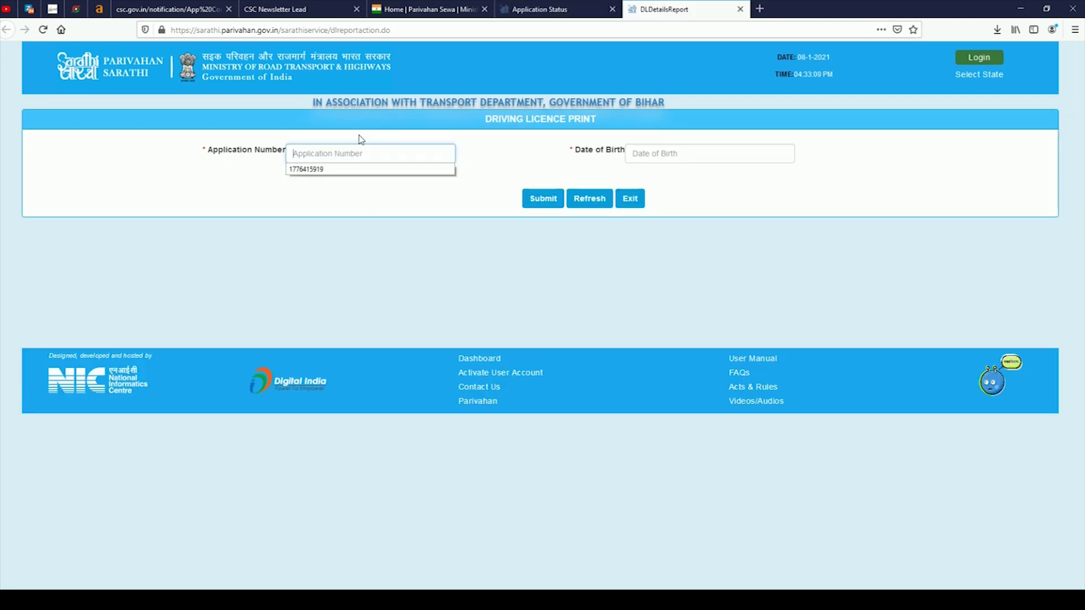
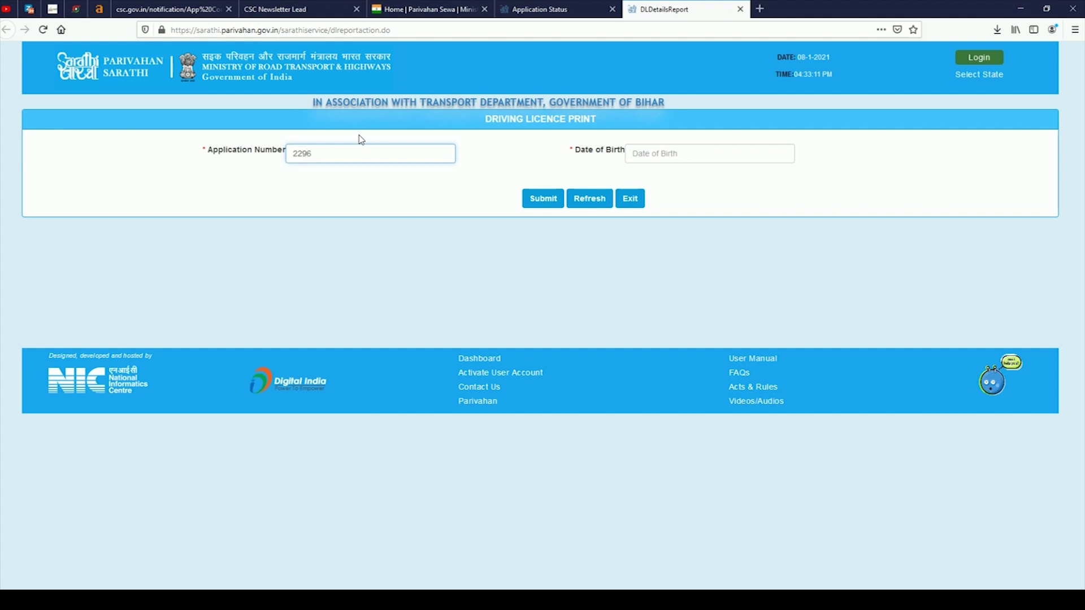
left_click(539, 12)
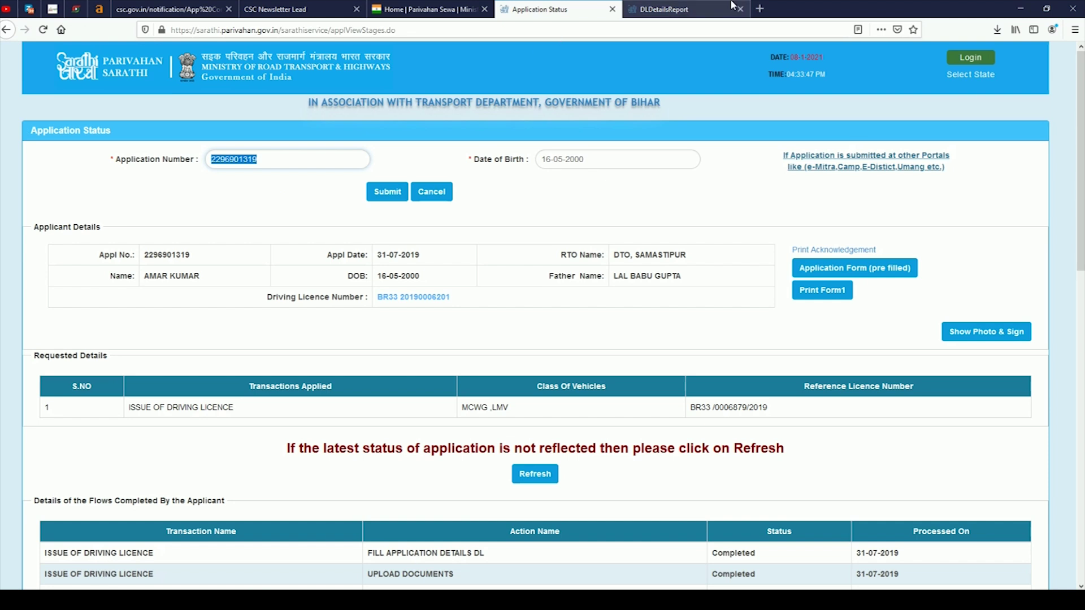
left_click(679, 9)
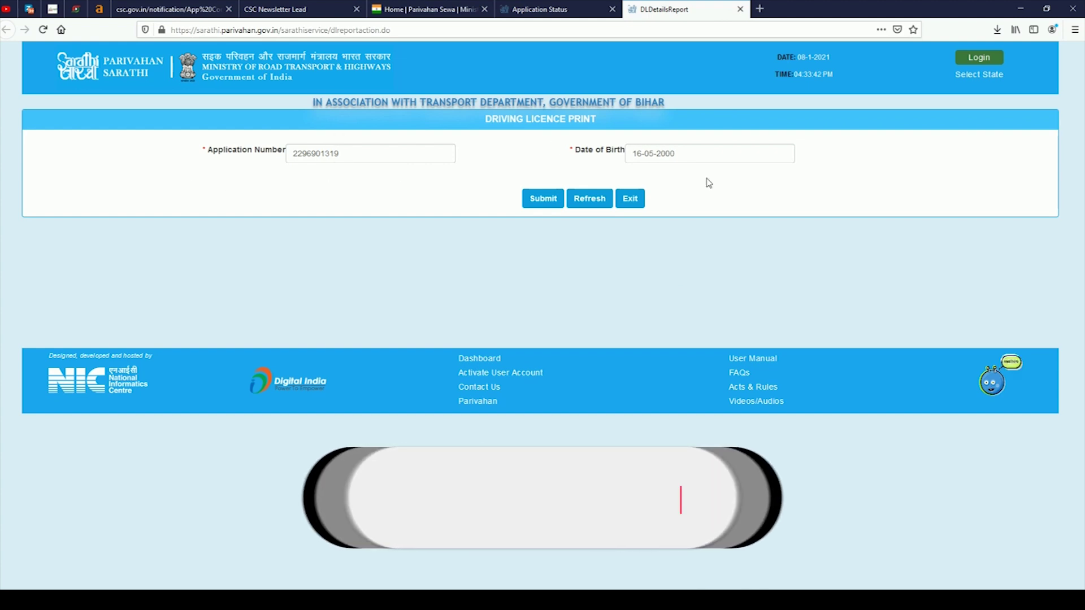
left_click(542, 205)
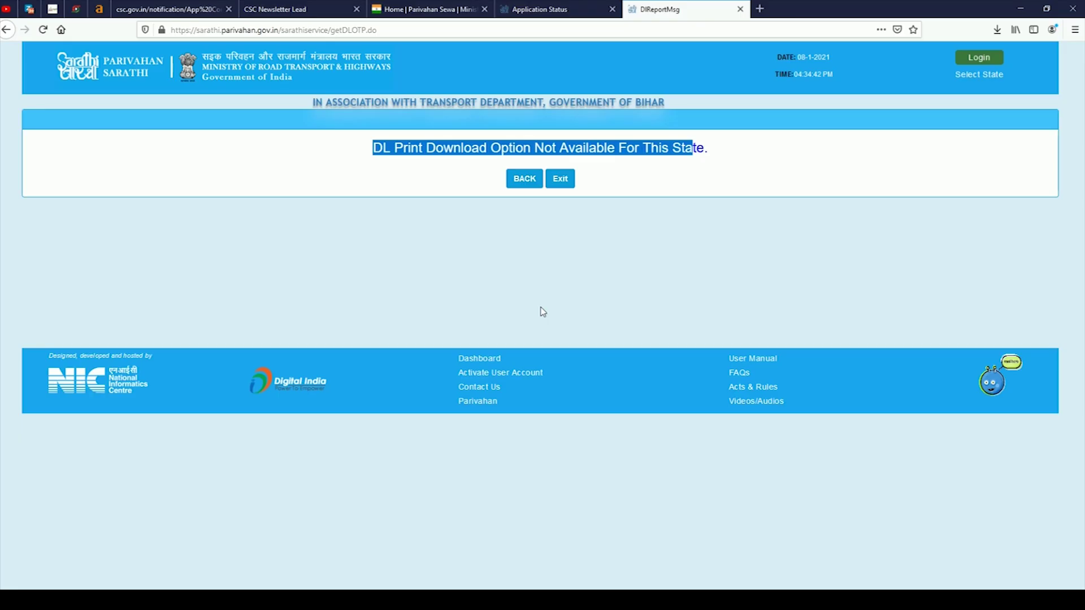
Recheck the Driving Licence Number on the Application Status tab, then open a blank tab.
left_click(569, 244)
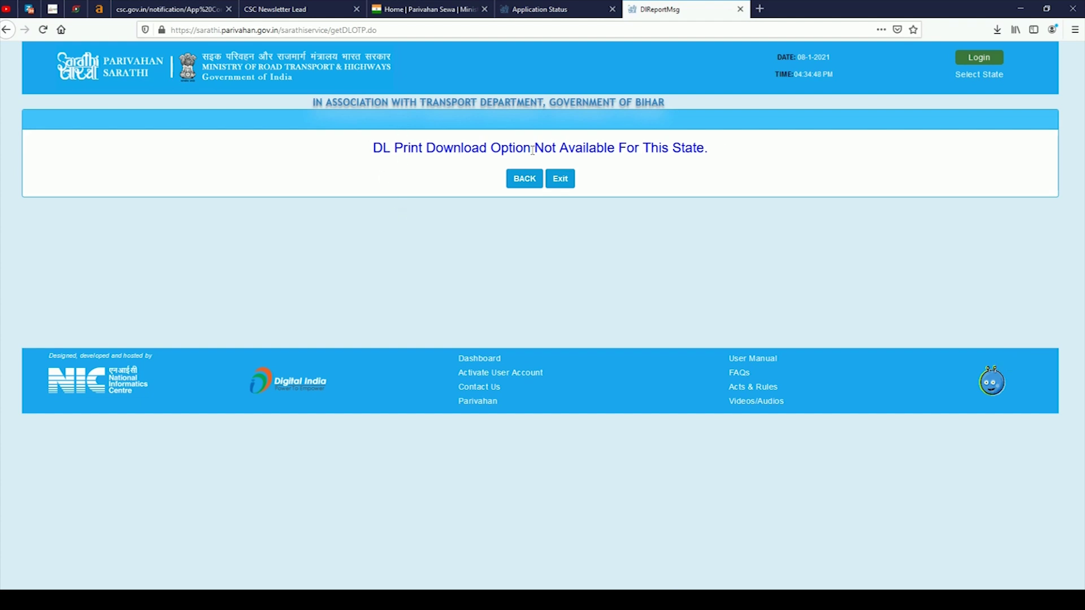
left_click(526, 7)
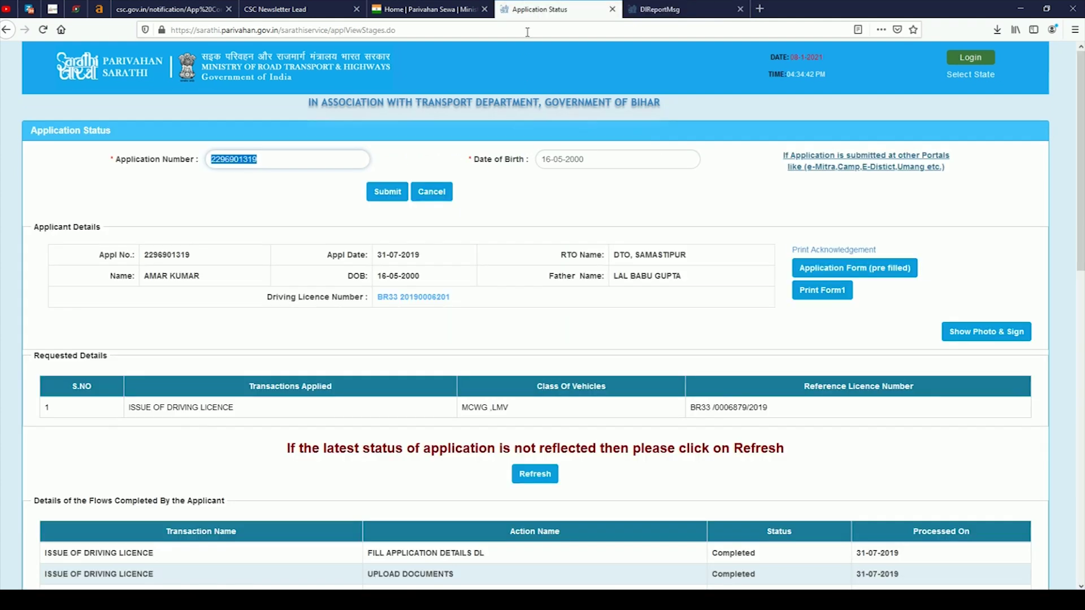
left_click(222, 197)
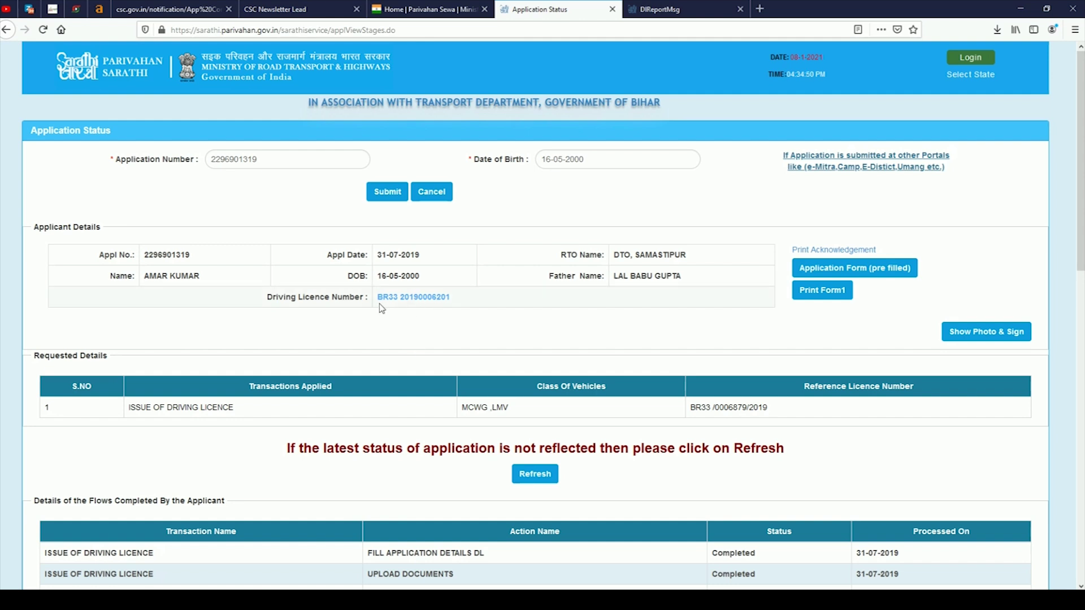
left_click(759, 8)
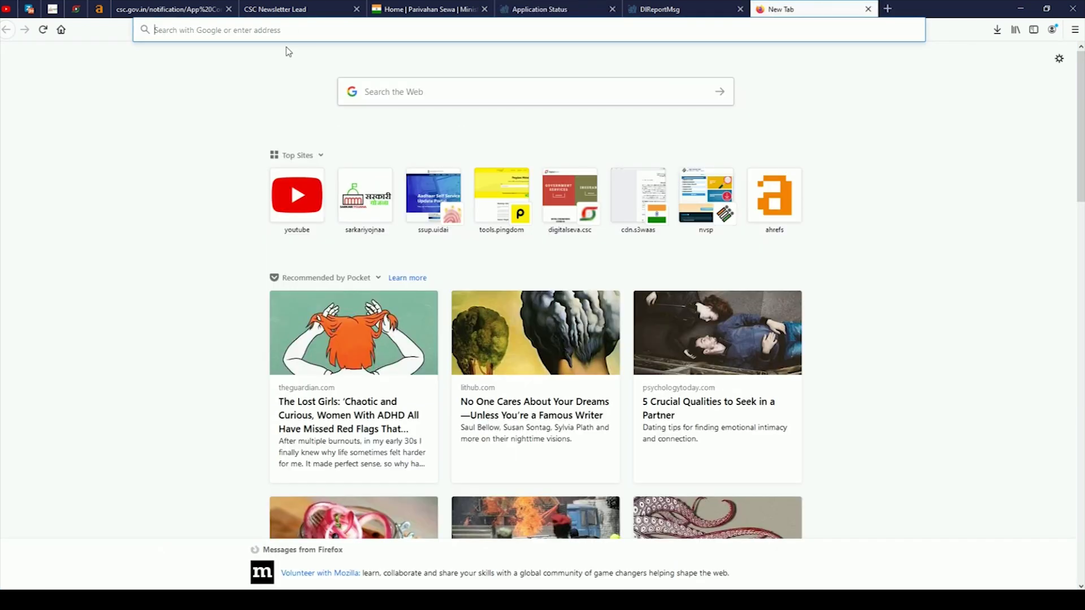
Search Google for 'digilocker' from the new tab's address bar.
left_click(295, 29)
type("d")
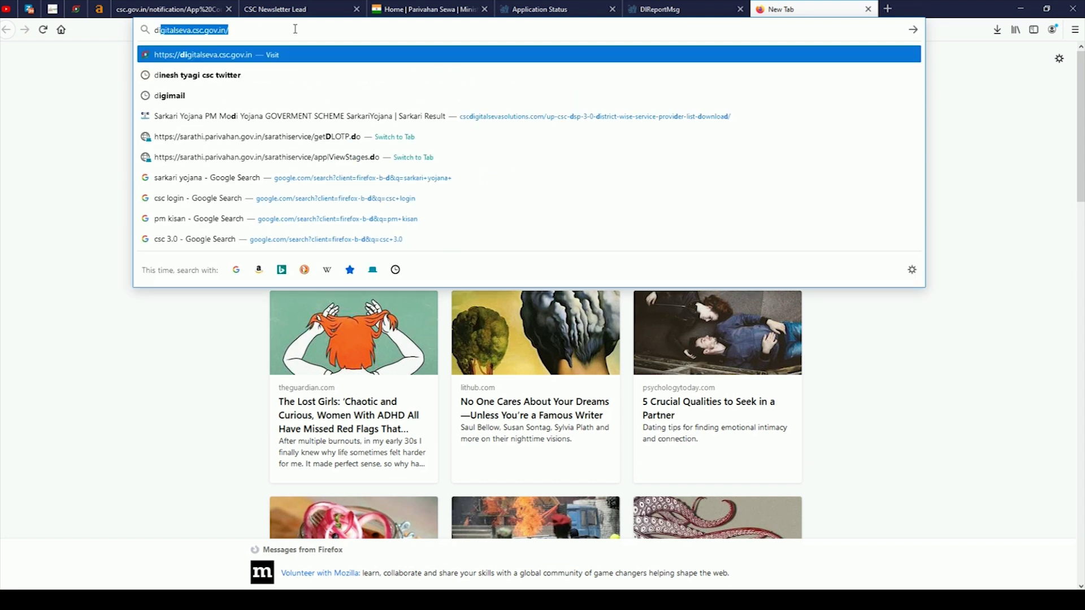
type("igilocker")
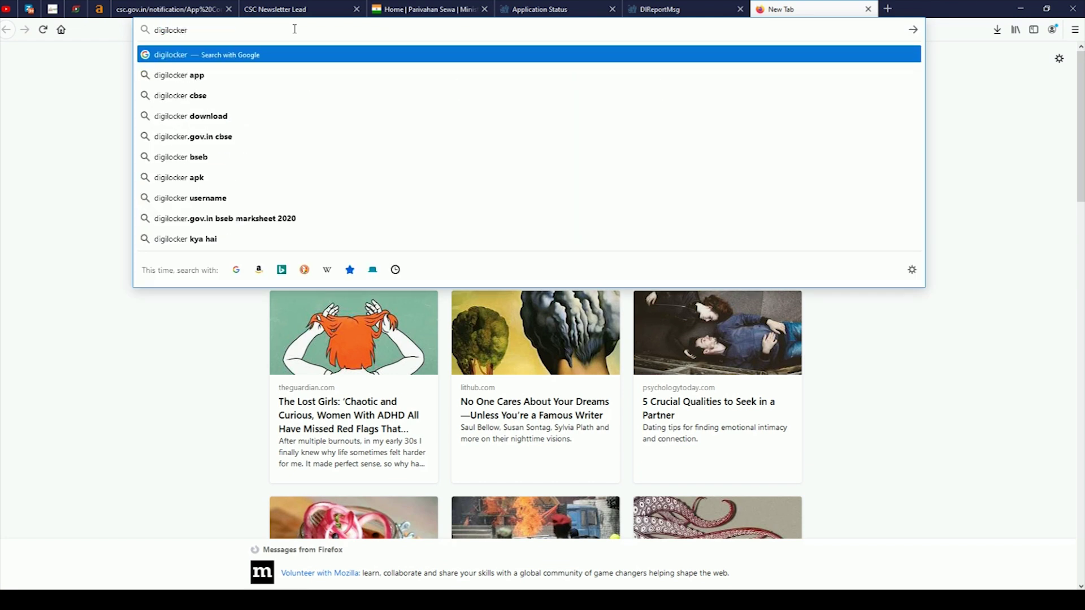
key("Return")
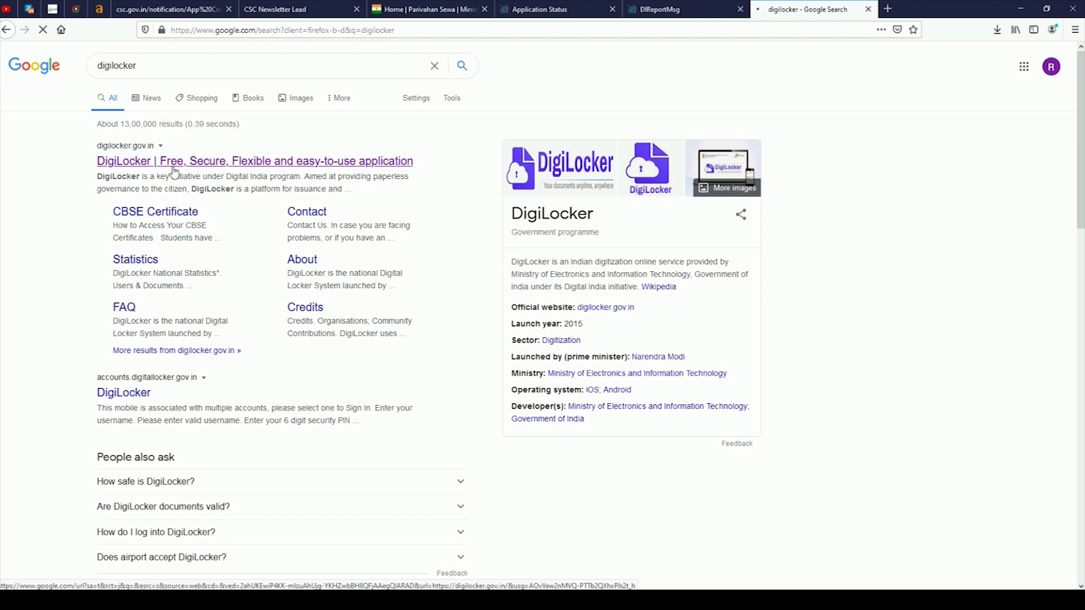
Switch to the tech gupta YouTube channel and browse its Videos grid of CSC tutorials.
left_click(6, 8)
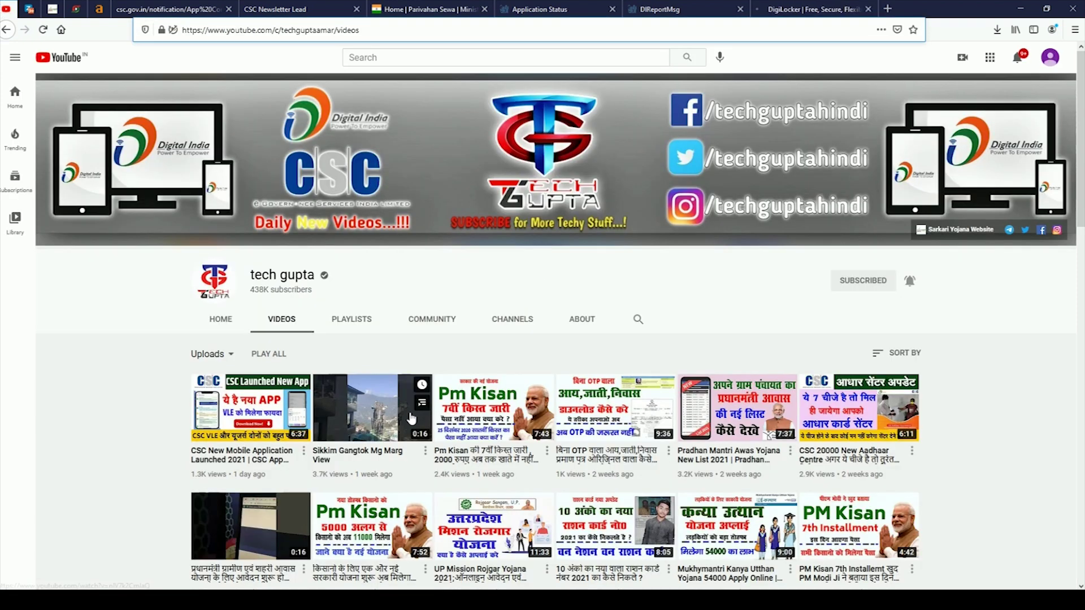
scroll(411, 418, "down", 6)
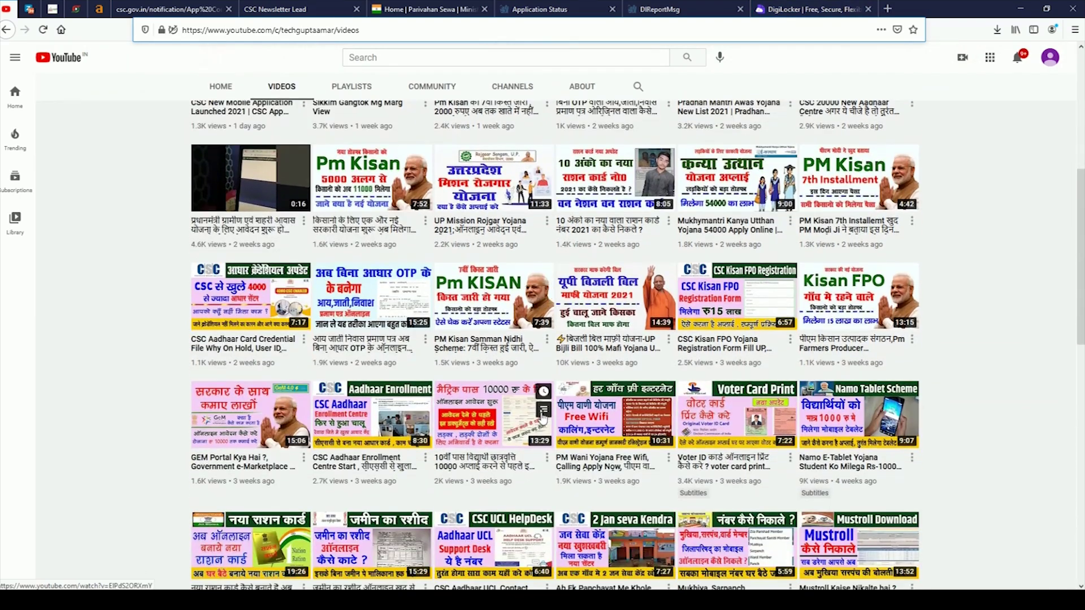
scroll(542, 419, "down", 6)
scroll(542, 418, "down", 5)
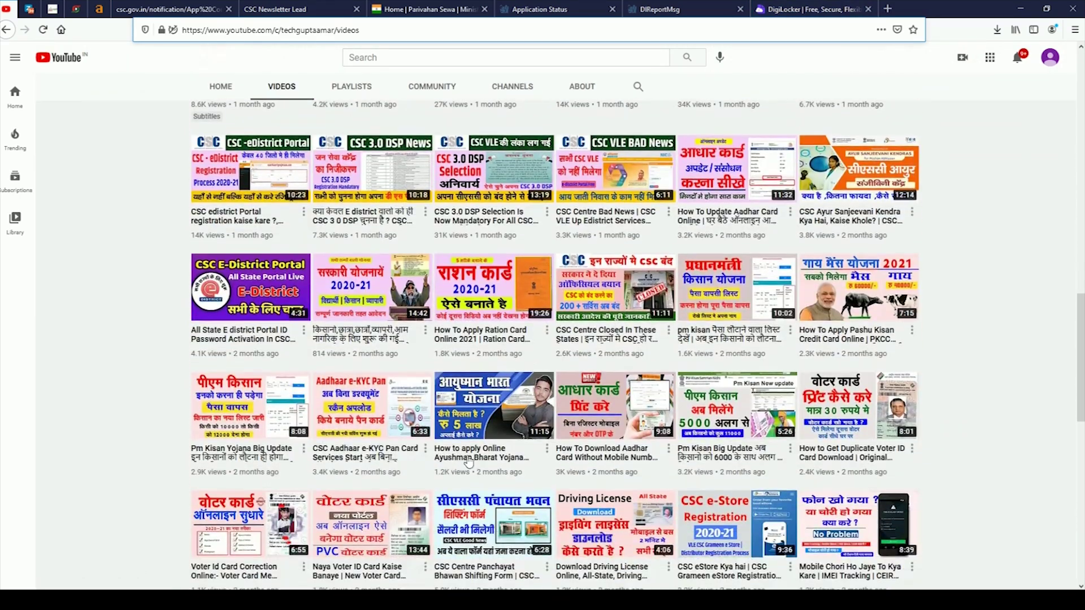
scroll(718, 418, "down", 2)
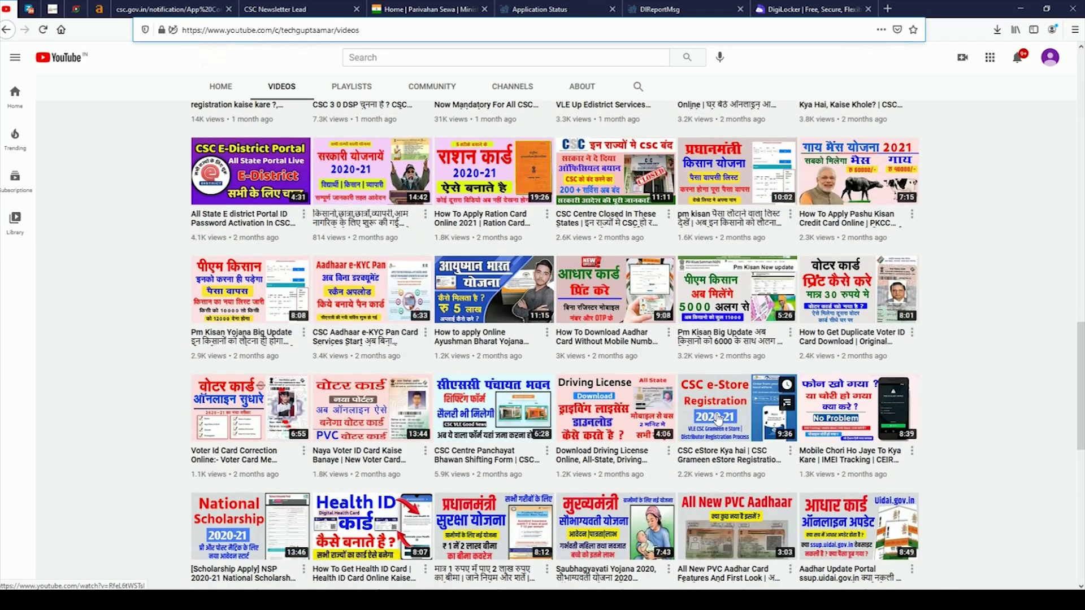
scroll(718, 418, "down", 2)
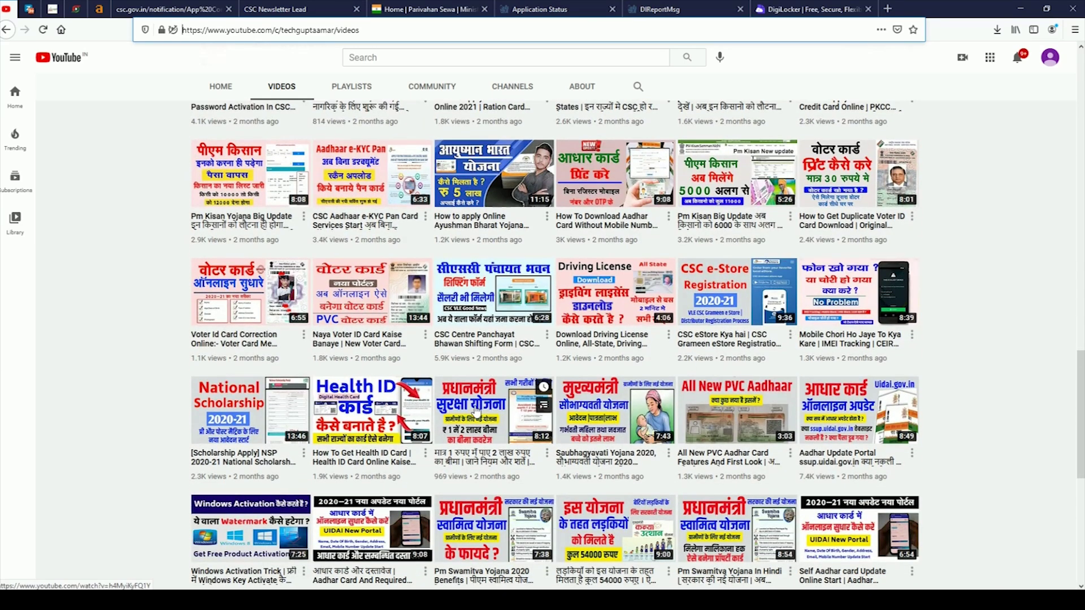
scroll(476, 412, "down", 1)
scroll(412, 408, "down", 2)
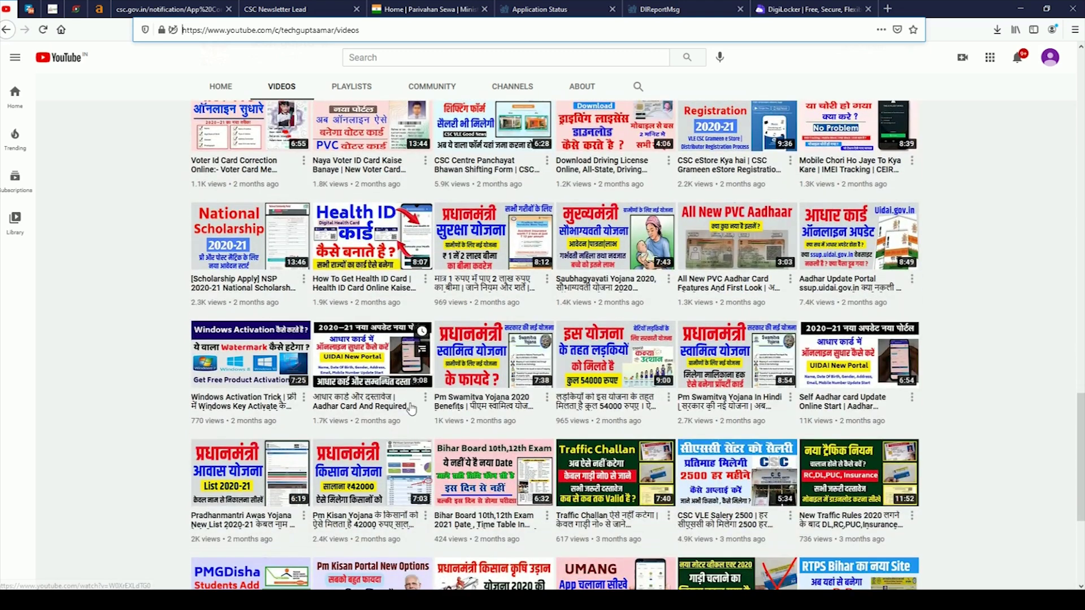
scroll(412, 408, "down", 3)
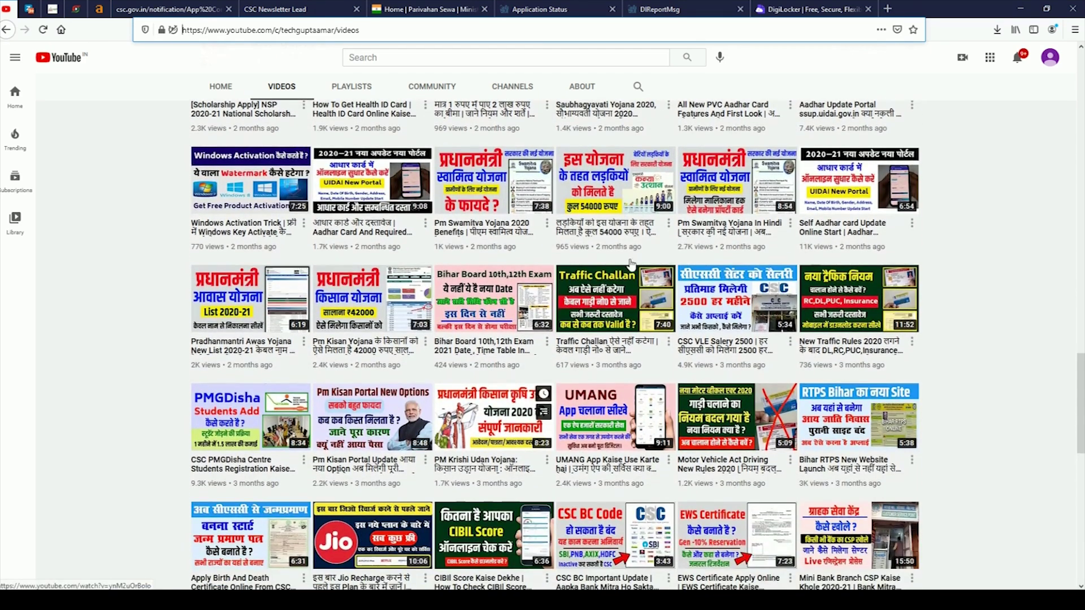
scroll(599, 370, "down", 1)
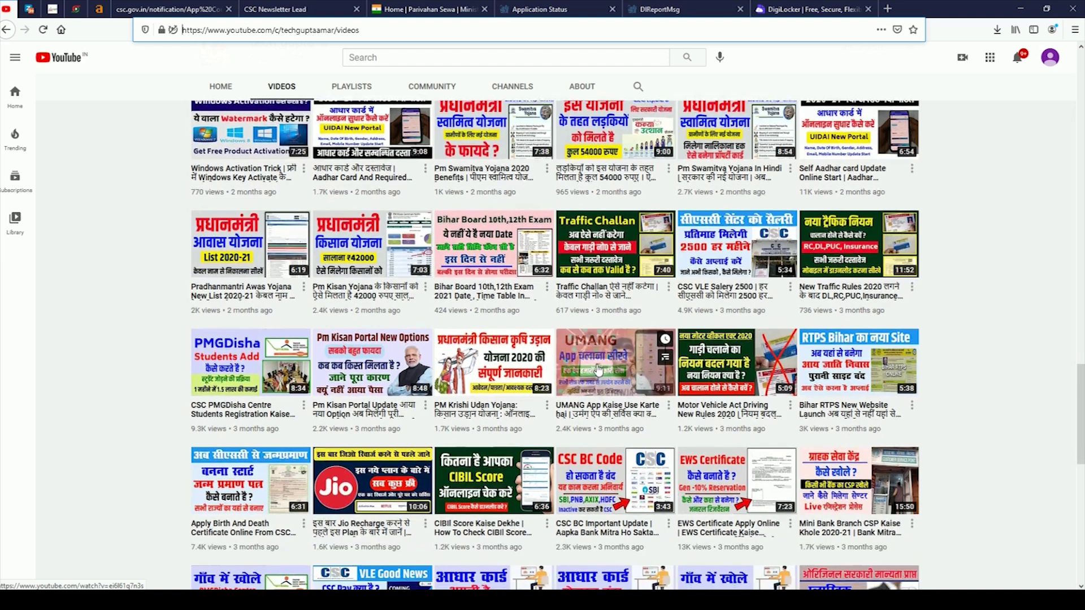
mouse_move(718, 355)
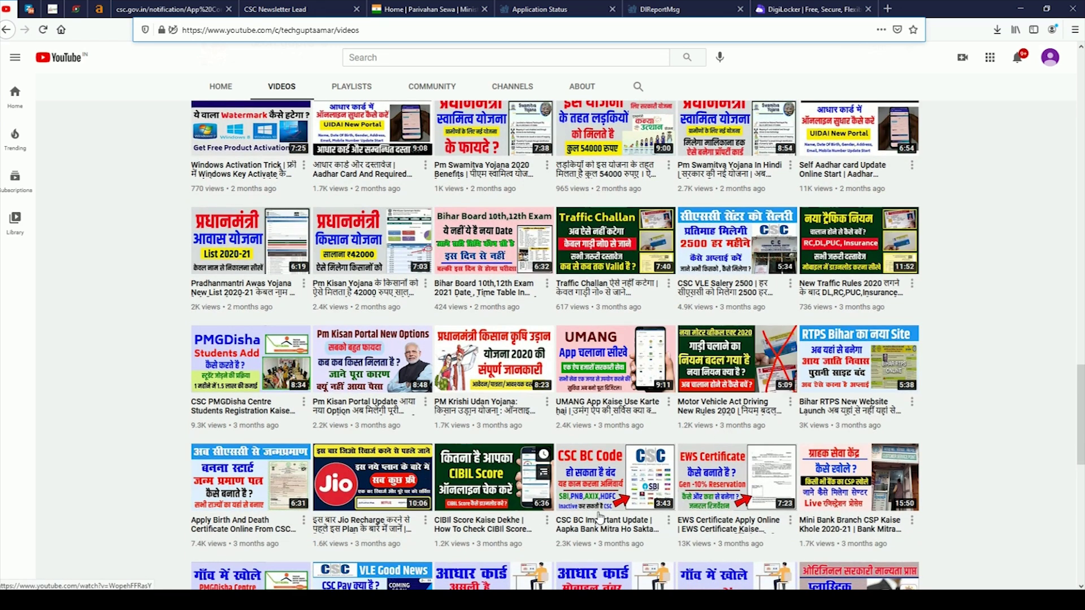
scroll(600, 517, "down", 2)
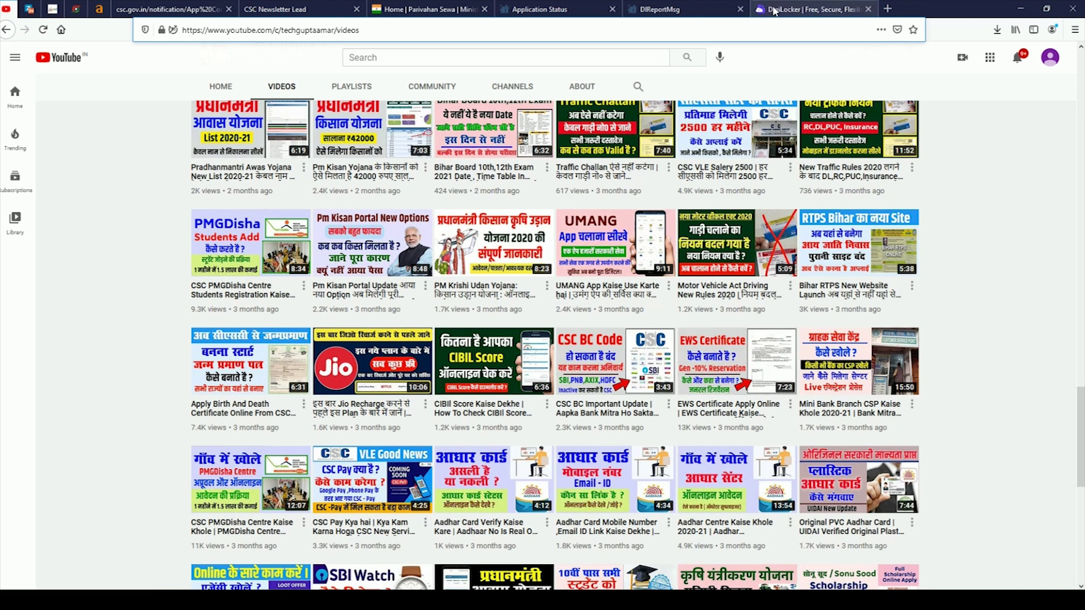
Go to the DigiLocker site and choose sign-in with a username instead of Aadhaar.
left_click(774, 10)
left_click(838, 61)
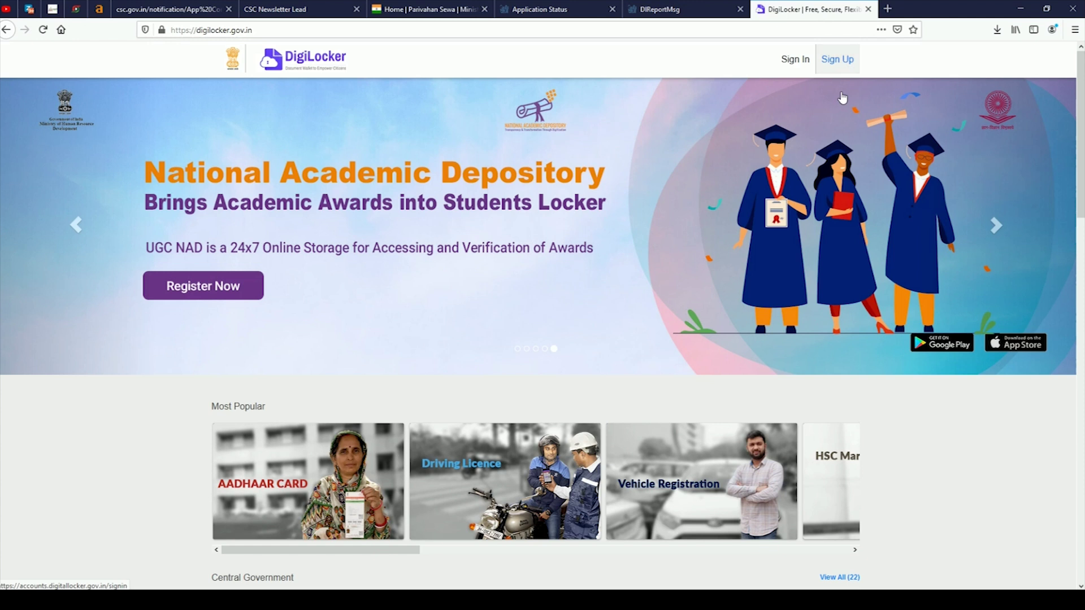
left_click(796, 64)
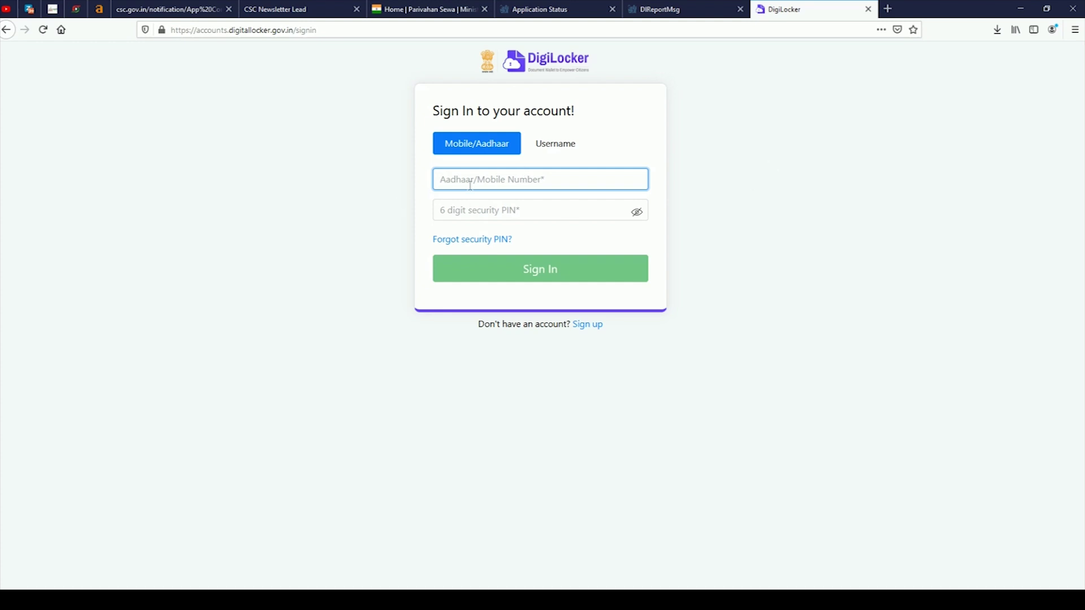
left_click(560, 145)
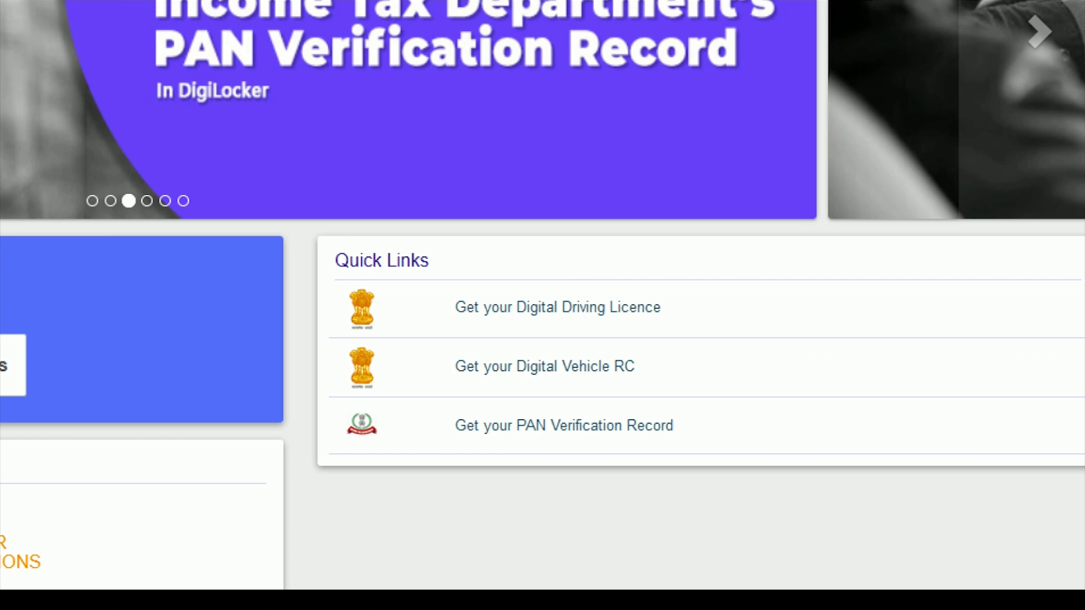
Complete the login and start Get your Digital Driving Licence from Quick Links.
mouse_move(311, 231)
left_mouse_down()
mouse_move(414, 305)
mouse_move(899, 485)
mouse_move(921, 461)
left_mouse_up()
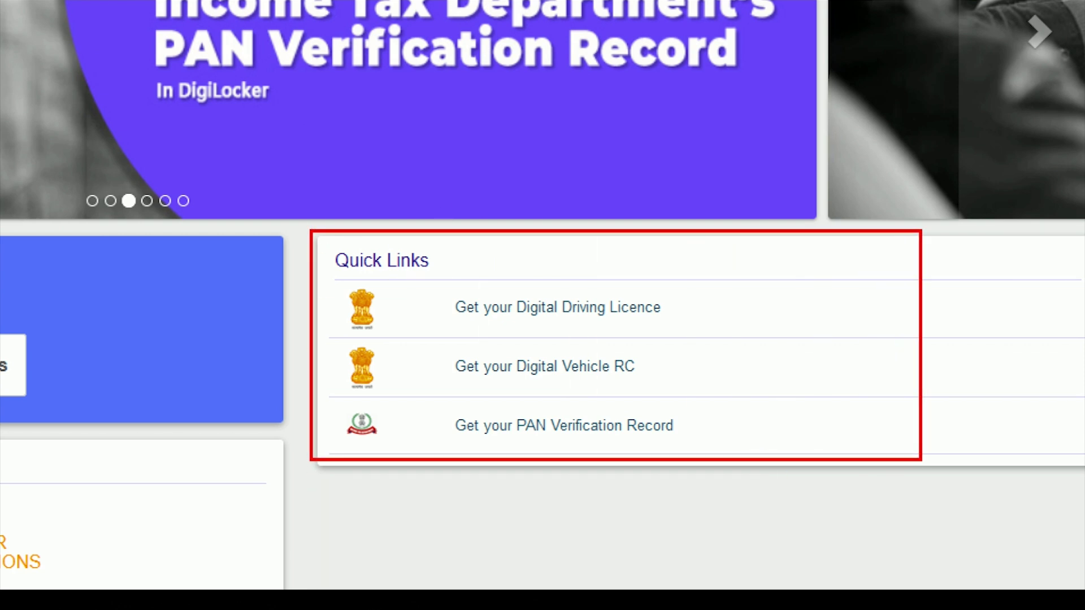
left_click_drag(497, 324, 712, 323)
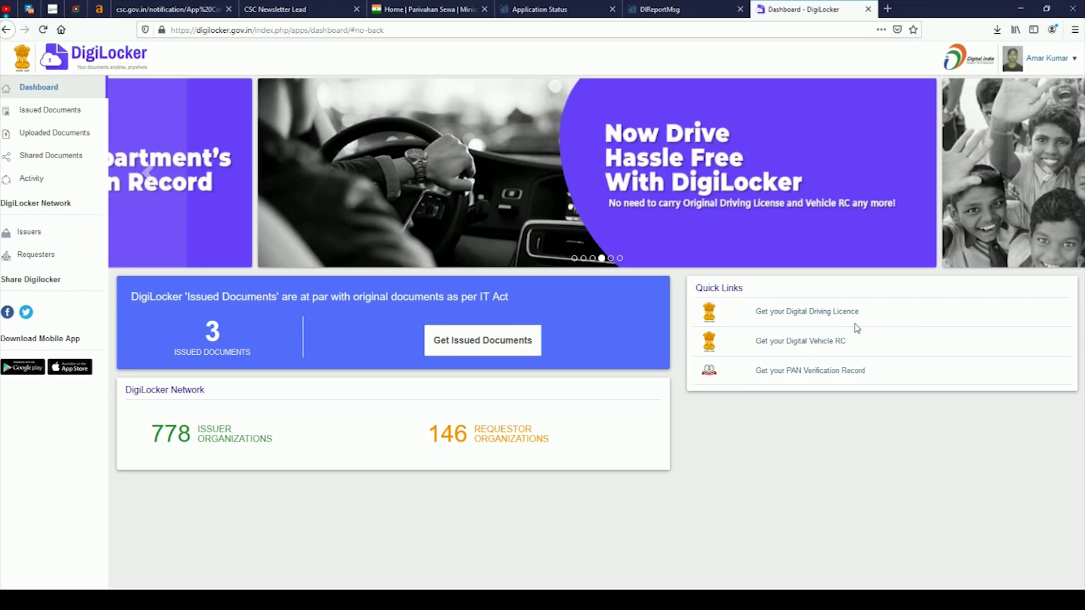
left_click(604, 311)
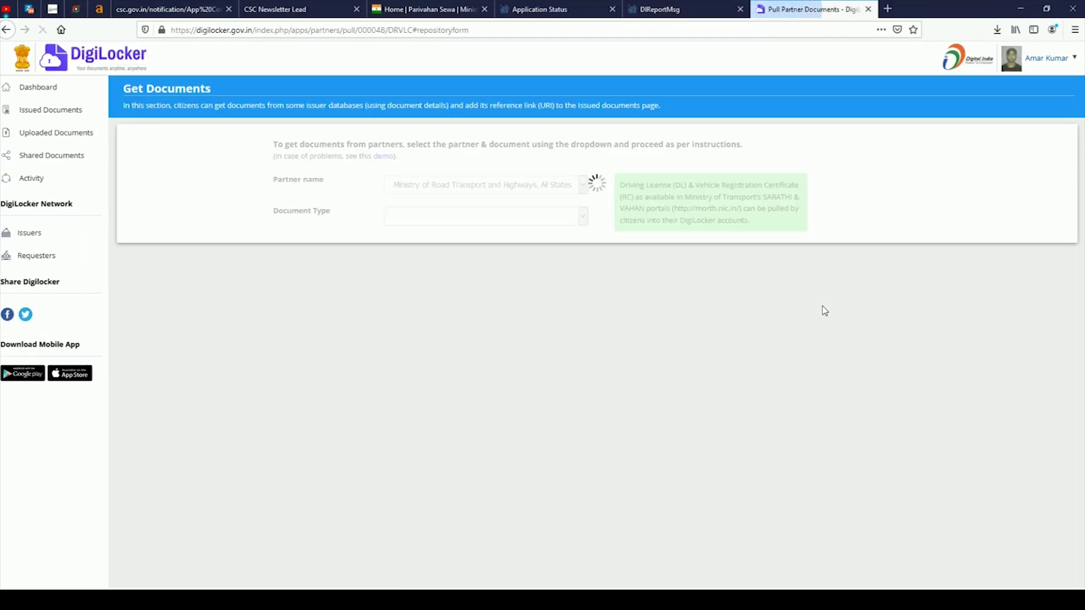